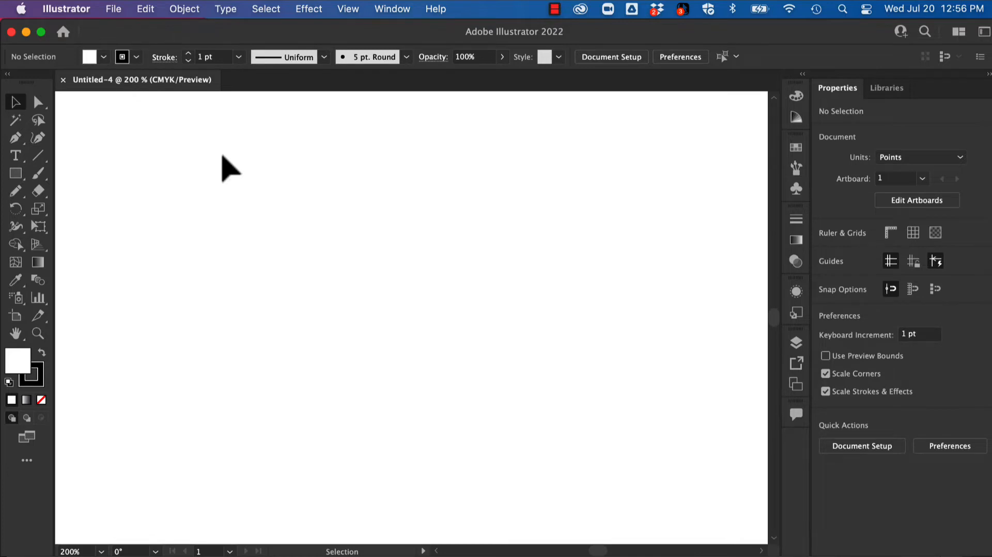
Set the drawing defaults to no fill and a 6 pt stroke.
left_click(104, 58)
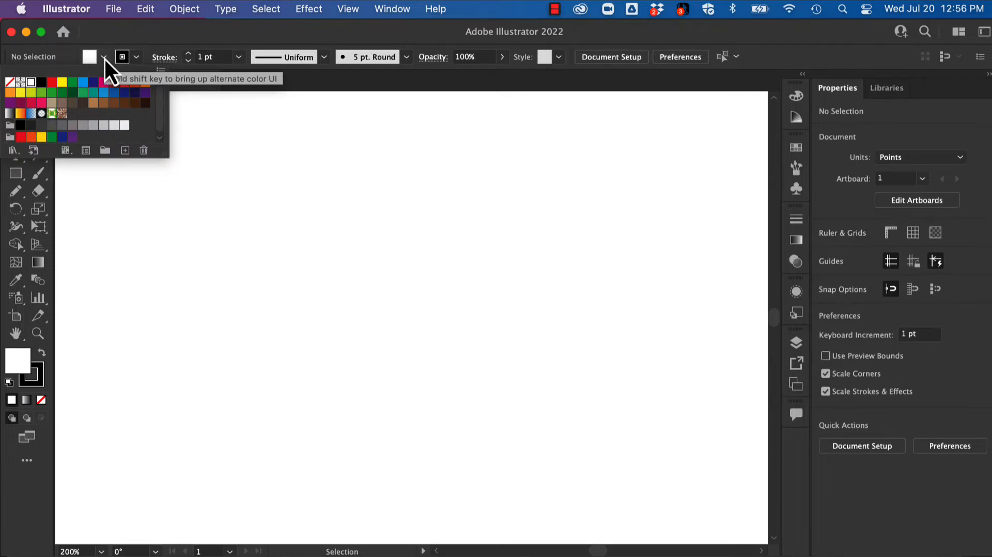
left_click(9, 82)
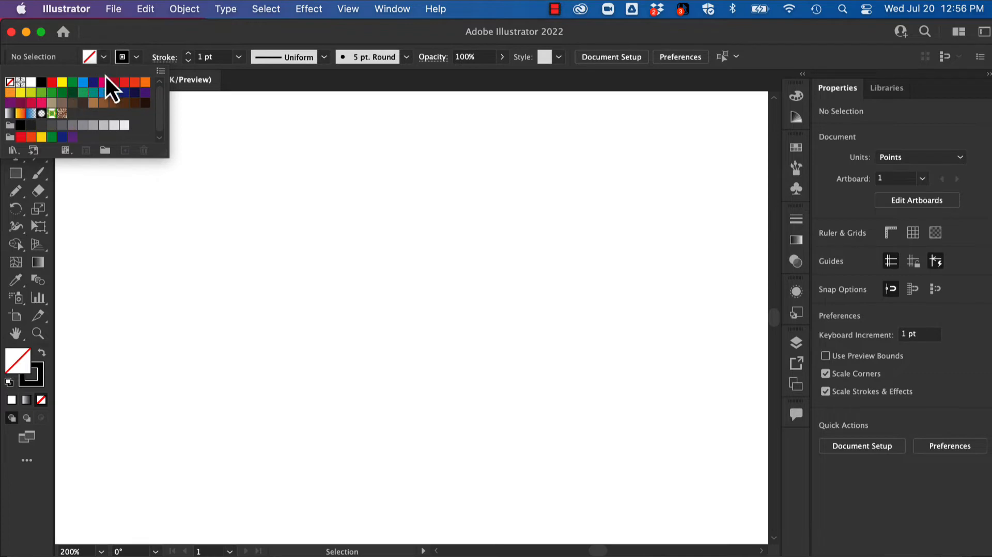
left_click(238, 57)
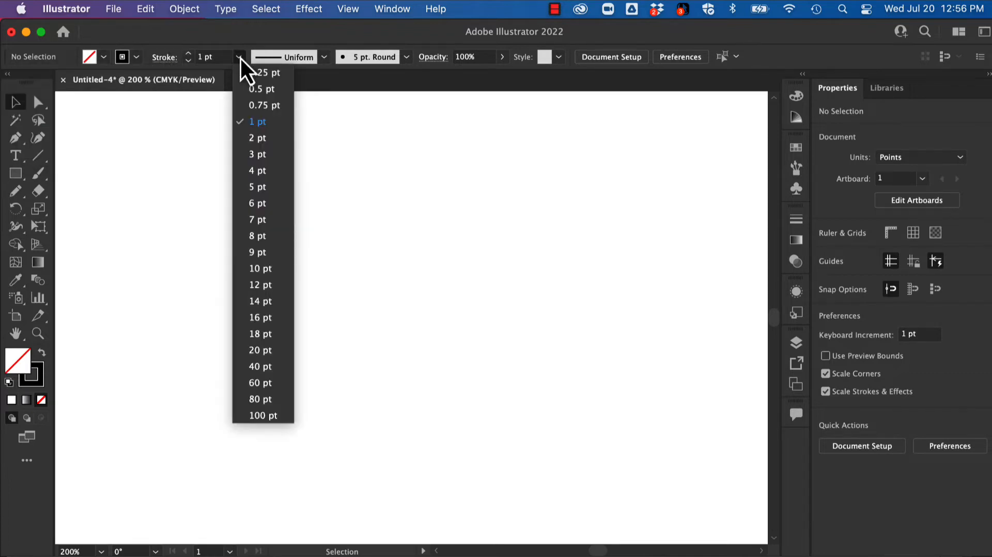
left_click(251, 203)
Detach the Pen tool group as a floating palette and place it over the canvas's upper-left corner.
left_click(23, 145)
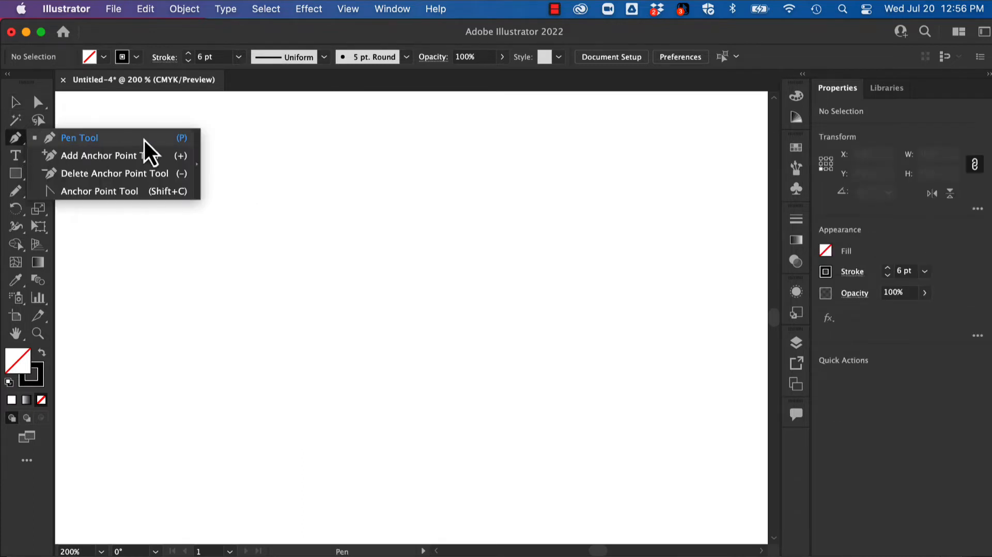
left_click(197, 155)
left_click_drag(97, 155, 157, 124)
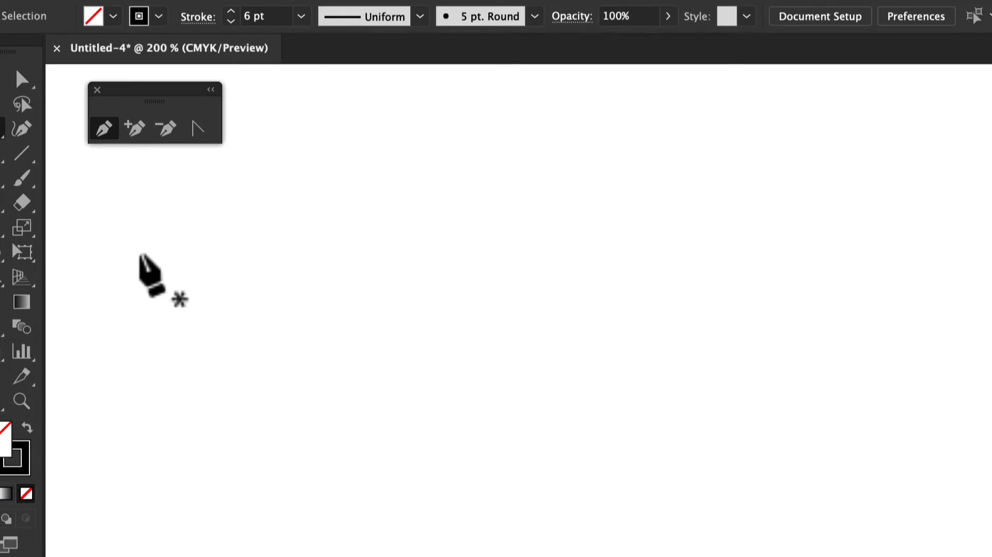
Draw an open zigzag path of eight straight segments with the Pen tool, ending below and right of its starting anchor.
left_click(139, 252)
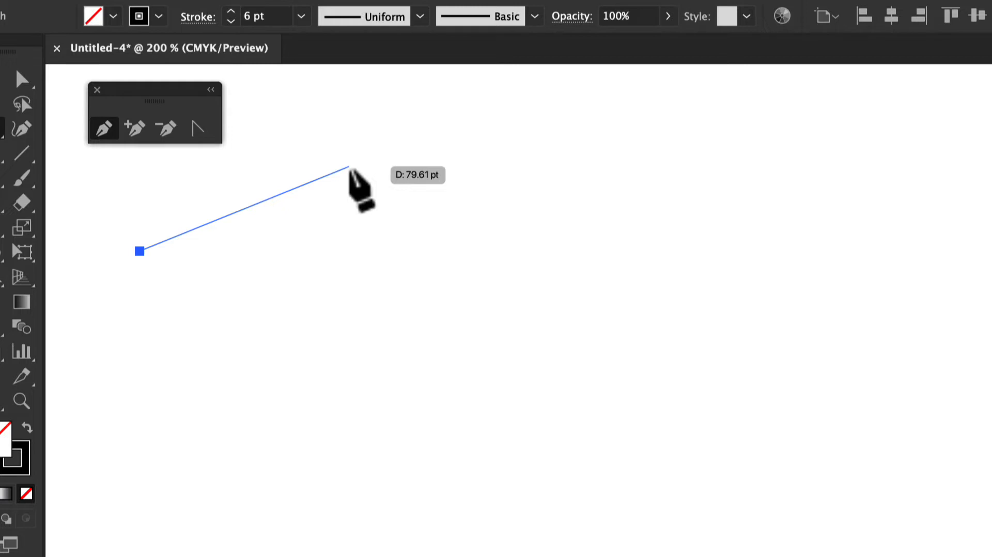
left_click(350, 167)
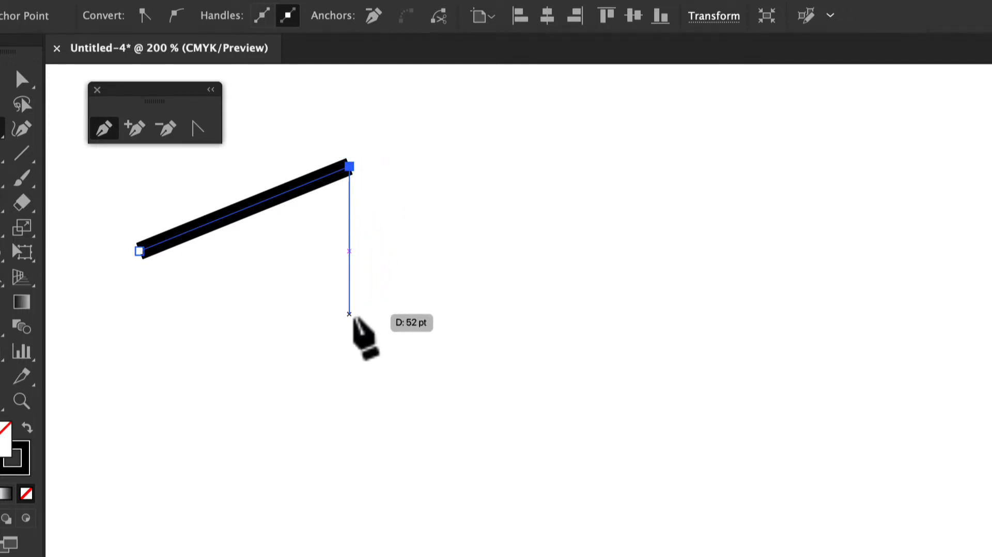
left_click(350, 313)
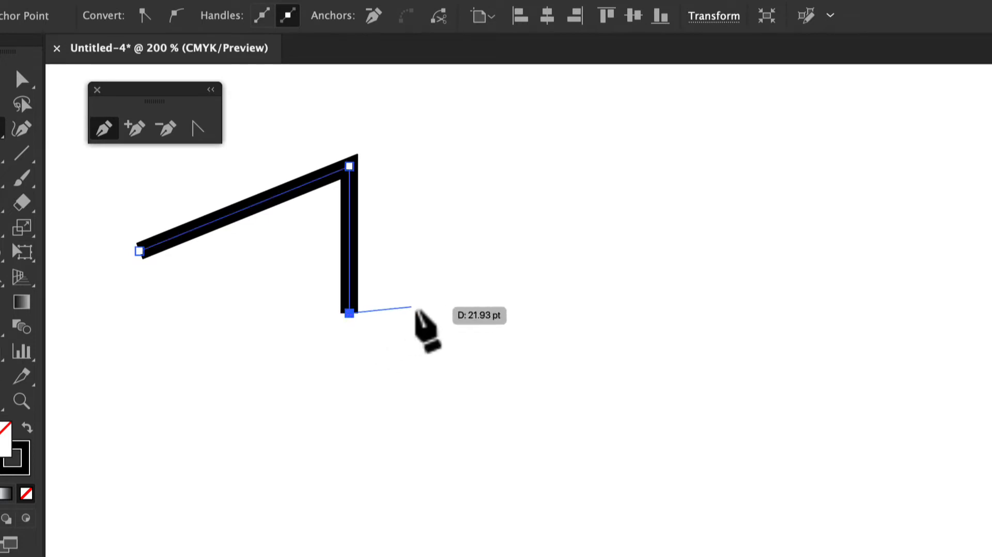
left_click(474, 313)
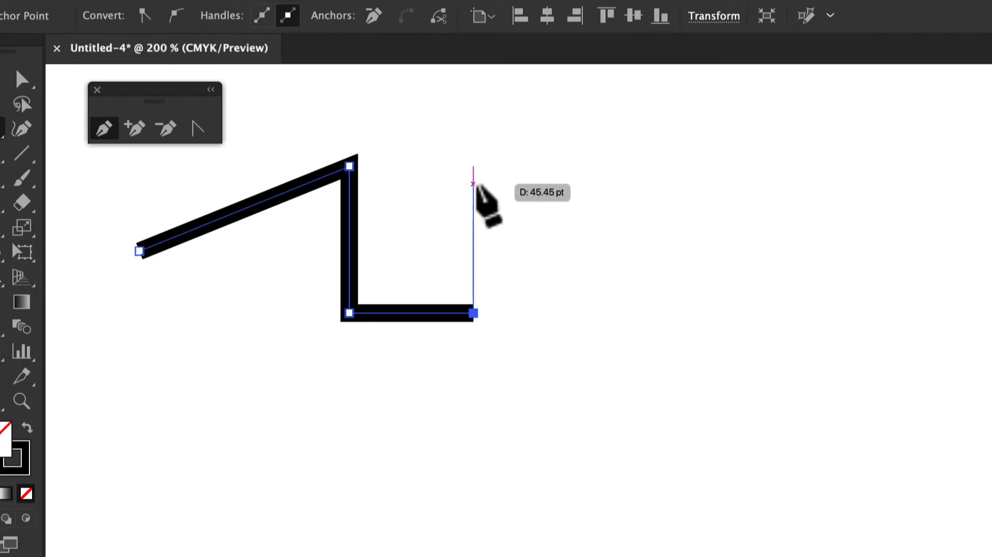
left_click(474, 149)
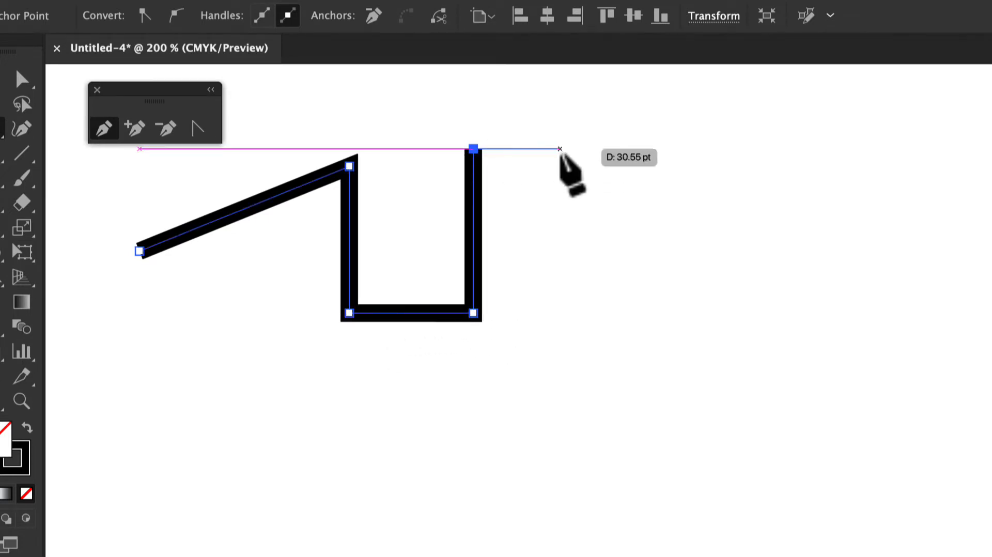
left_click(592, 148)
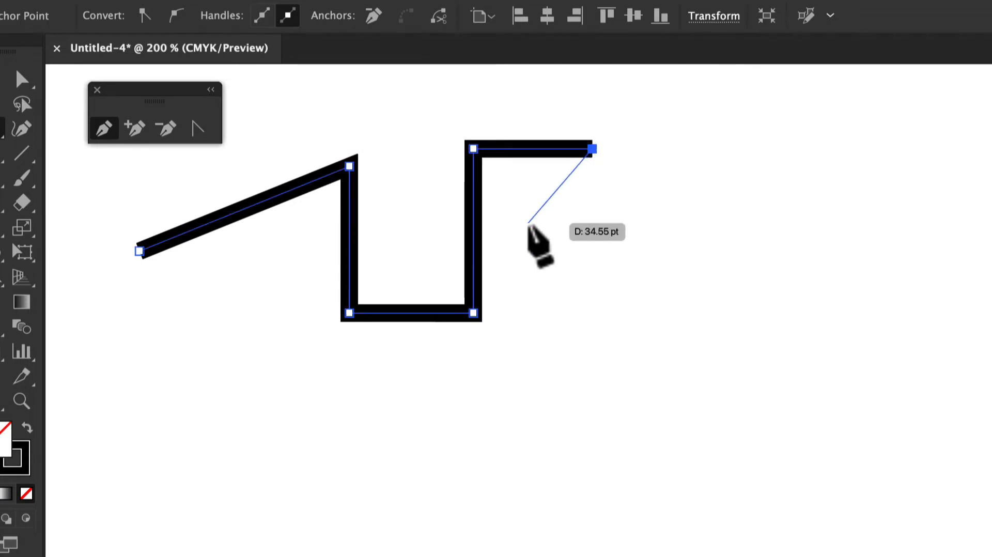
left_click(529, 223)
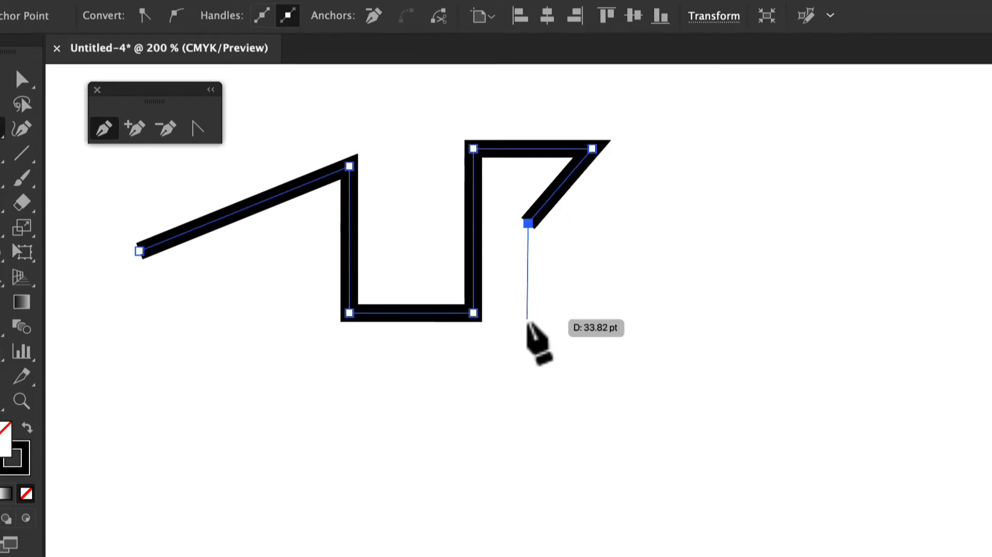
left_click(527, 319)
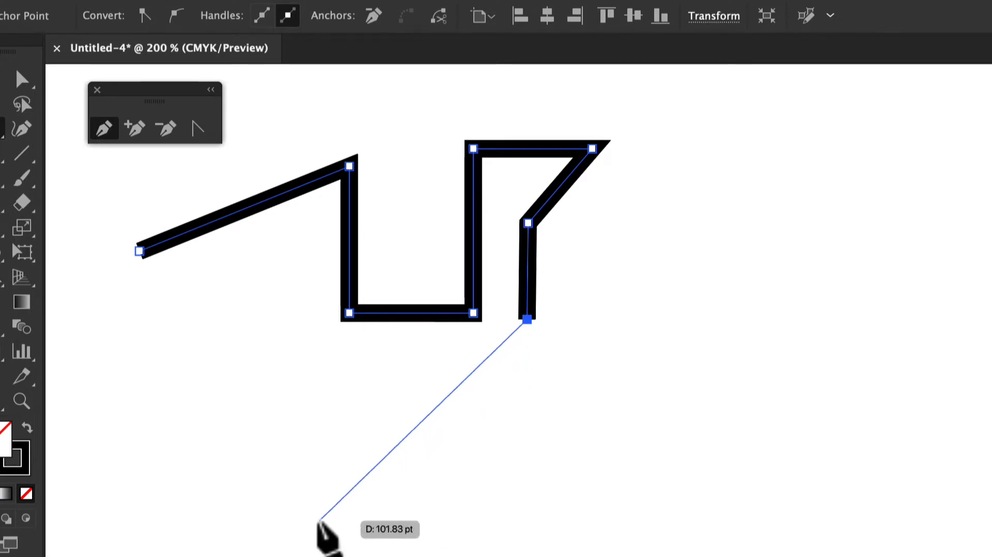
left_click(292, 488)
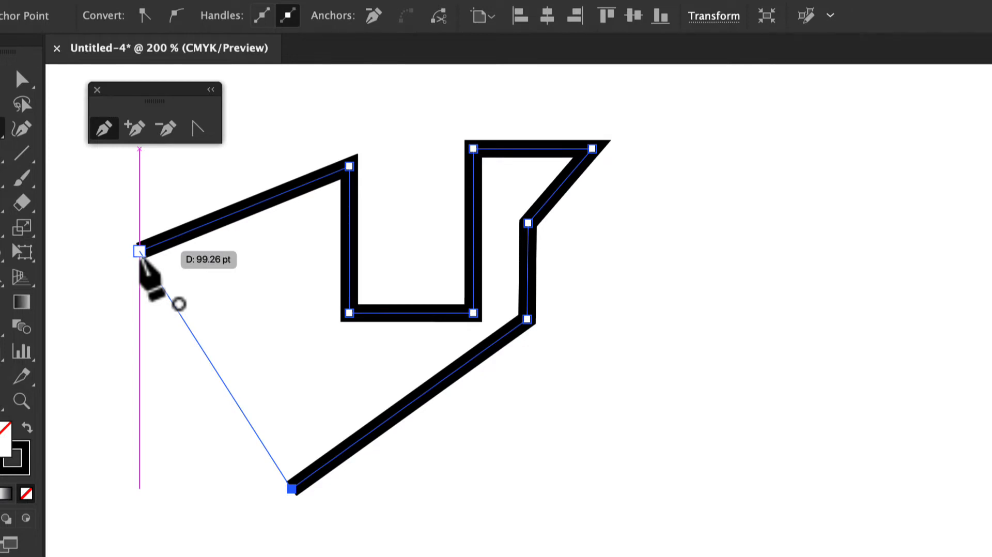
Close the zigzag path at its starting anchor and undo the closing segment.
left_click(139, 252)
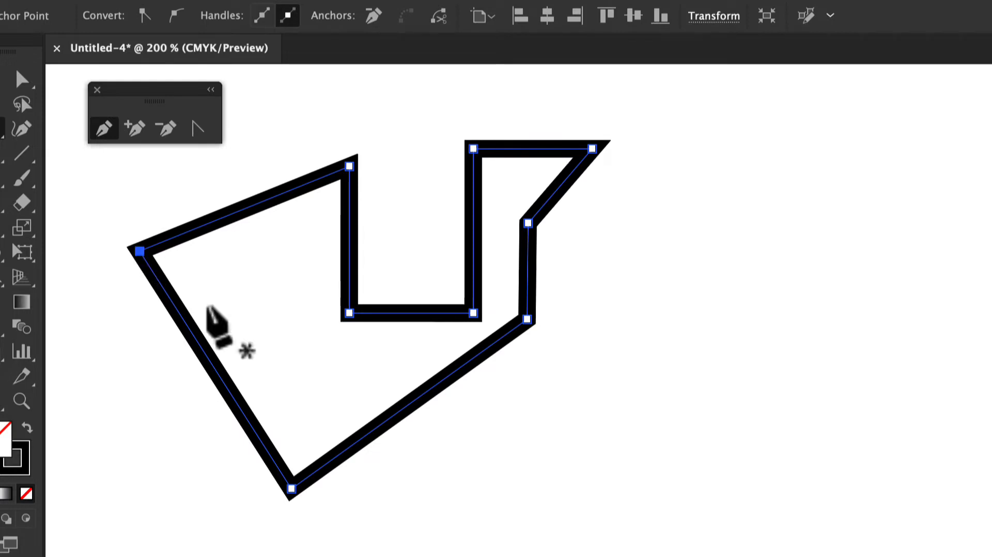
key("ctrl+z")
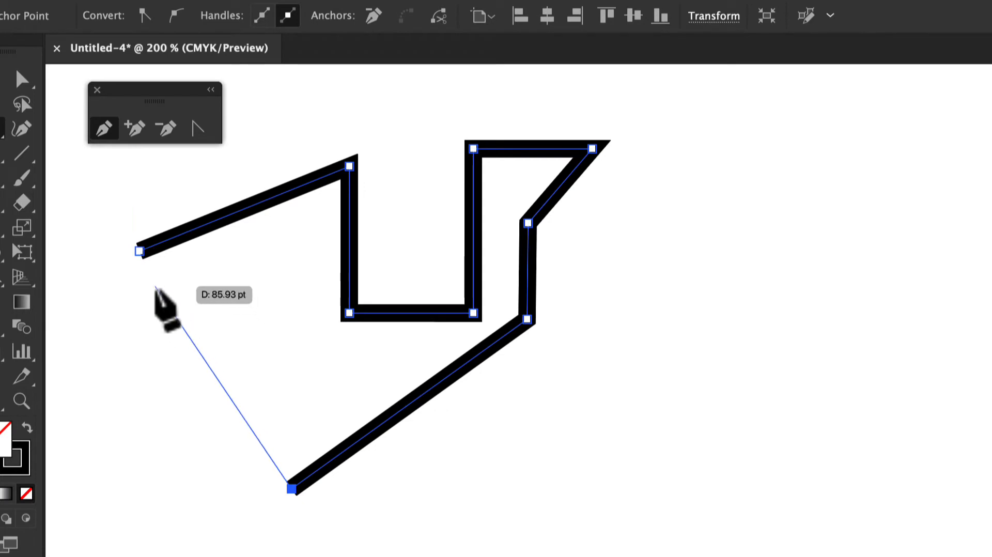
End the zigzag path as an open path and deselect it.
key("Escape")
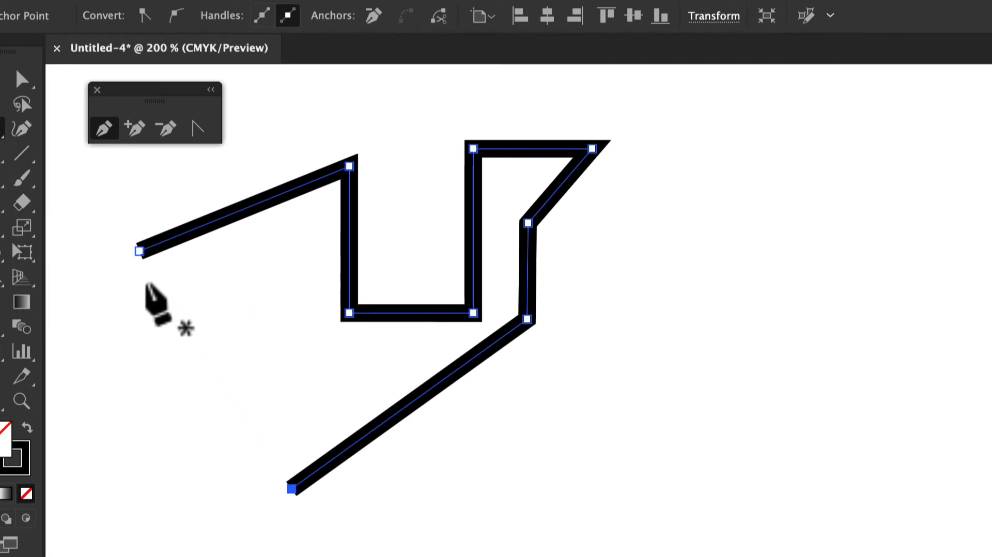
key("space")
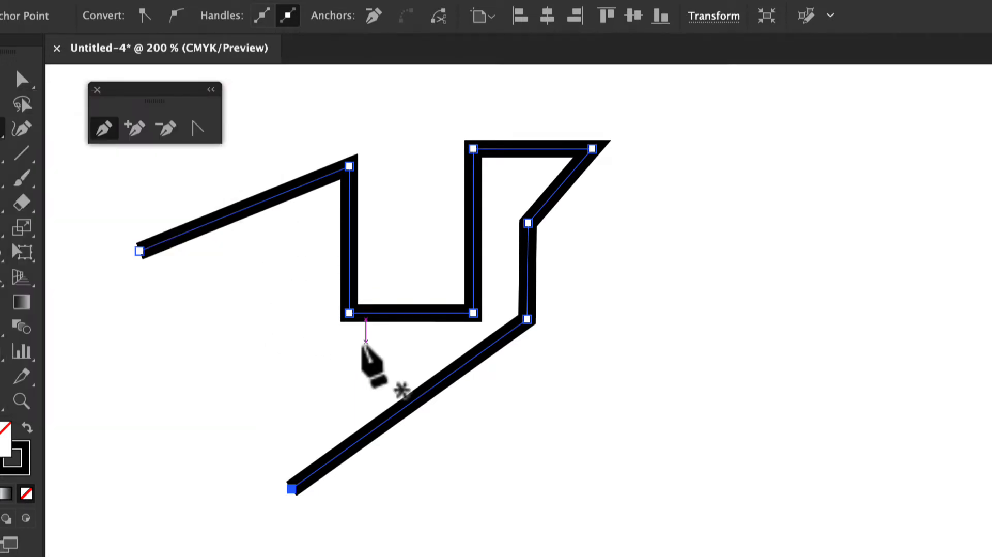
left_click(316, 366, "ctrl")
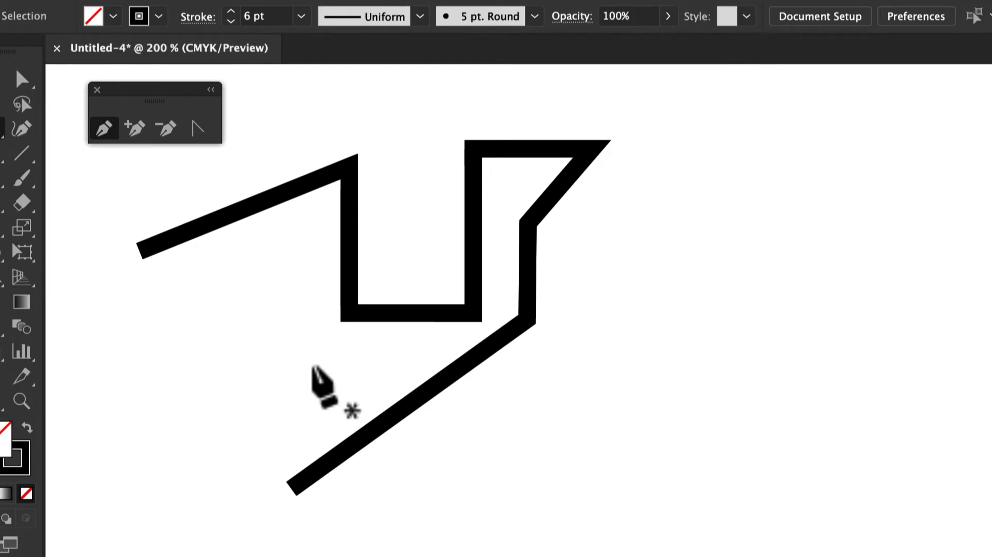
Draw an open U-shaped curve about 51 pt wide from two smooth anchors in the empty area below the zigzag, and deselect it.
scroll(444, 486, "down", 5)
scroll(443, 486, "left", 3)
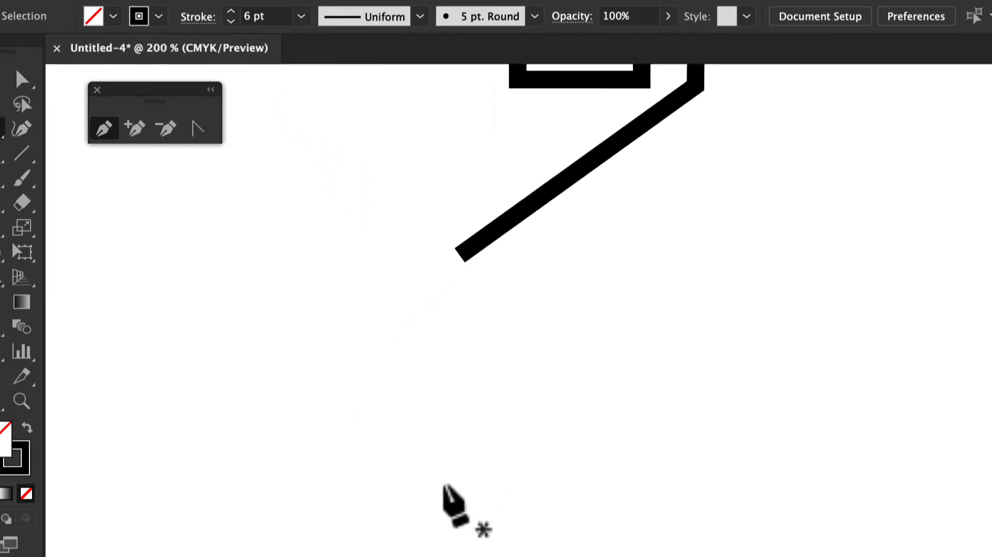
scroll(445, 486, "left", 5)
scroll(445, 486, "down", 2)
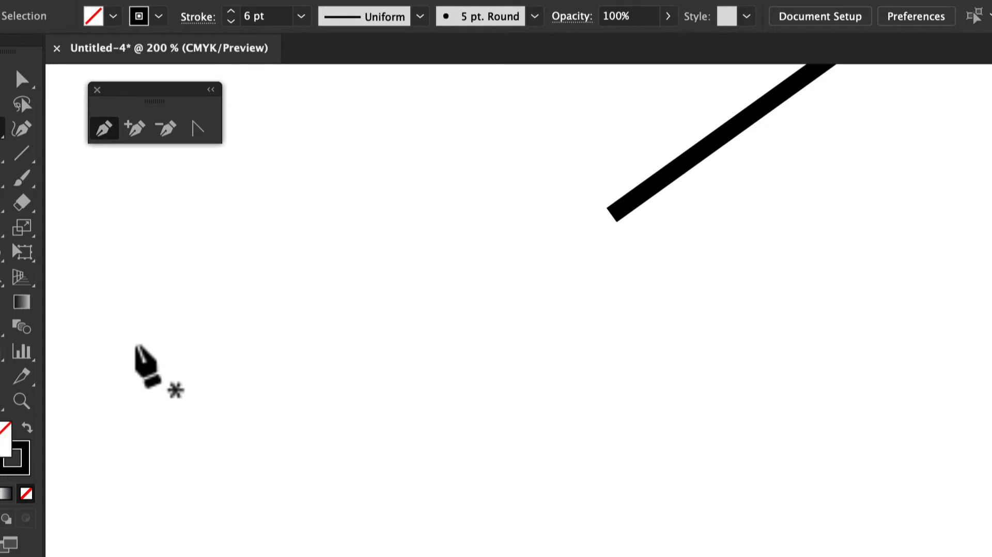
left_click(135, 344)
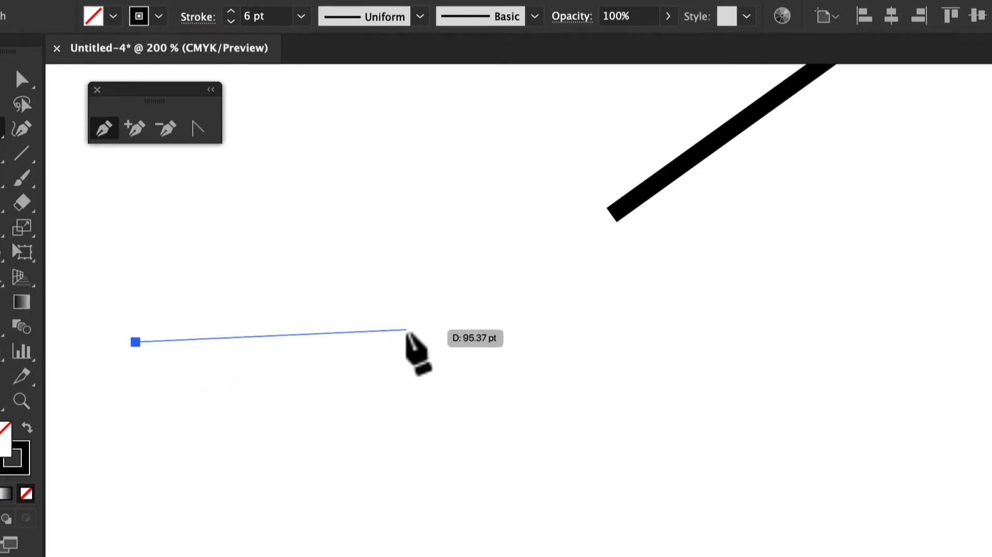
left_click(135, 342)
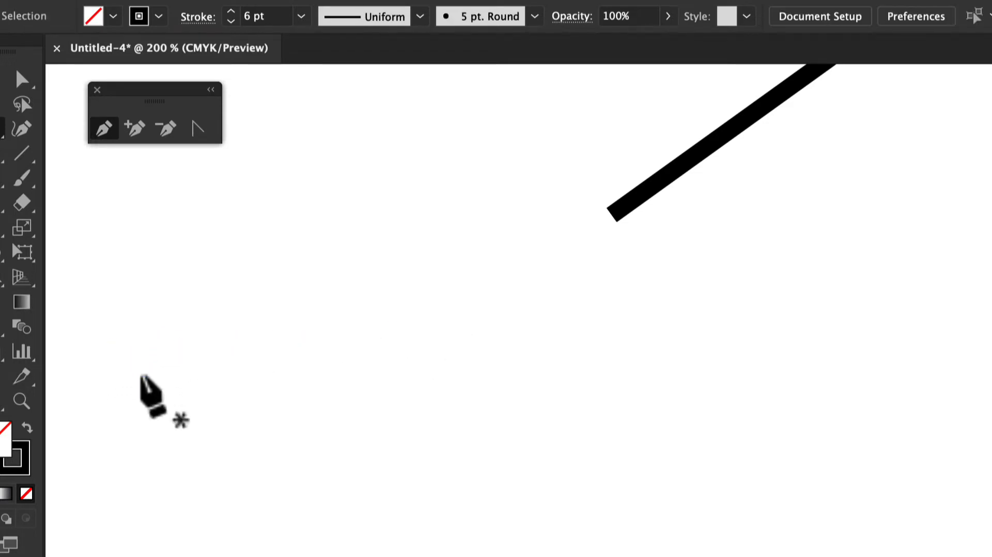
left_click_drag(140, 364, 139, 458)
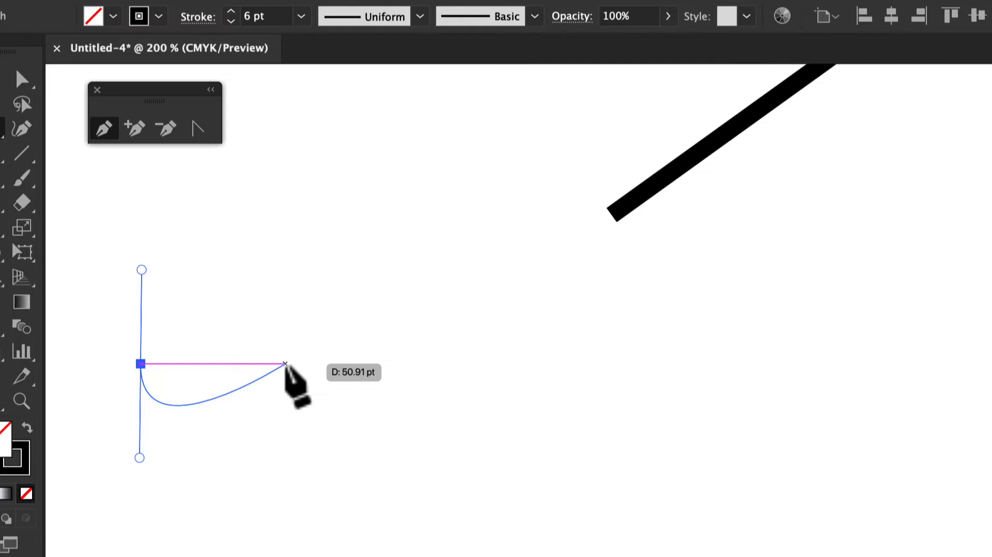
left_click_drag(285, 364, 285, 280)
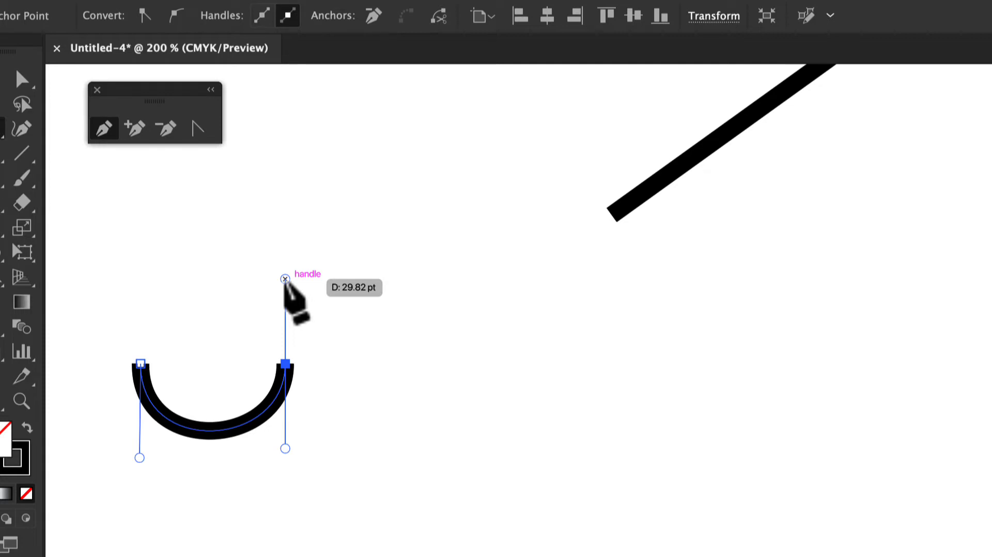
left_click(252, 334, "ctrl")
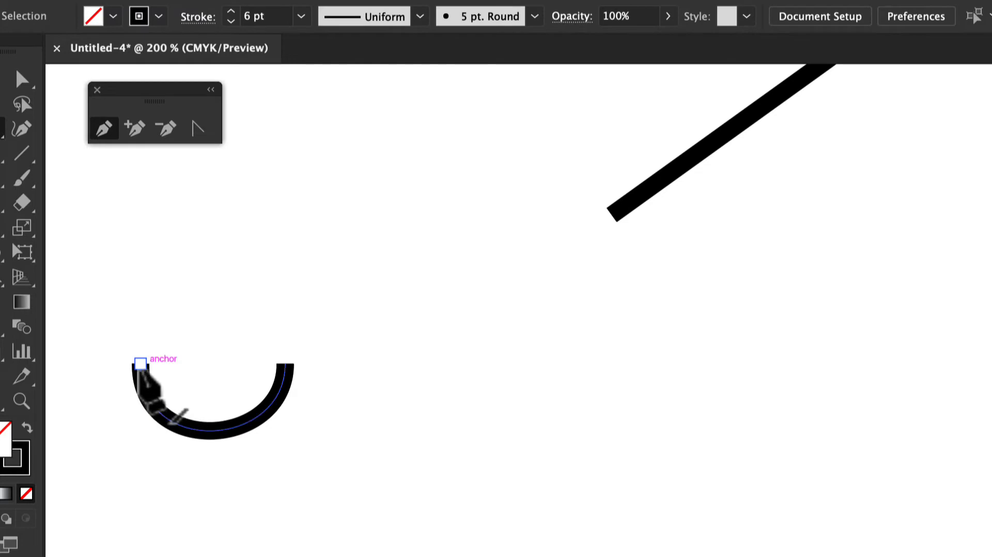
With the Direct Selection tool, straighten the U curve's left handle vertically and lengthen its right lower handle downward to deepen the bowl.
left_click(21, 79)
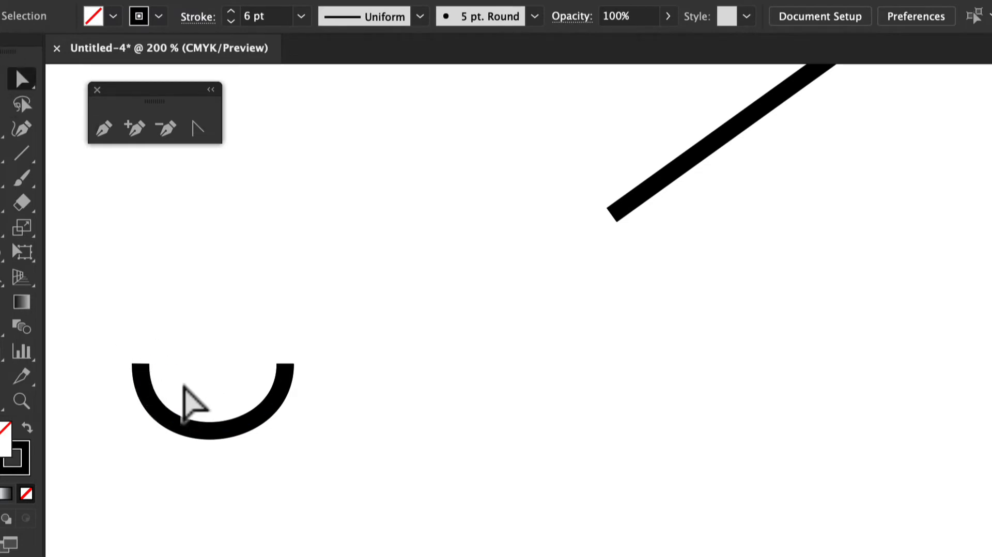
left_click(141, 366)
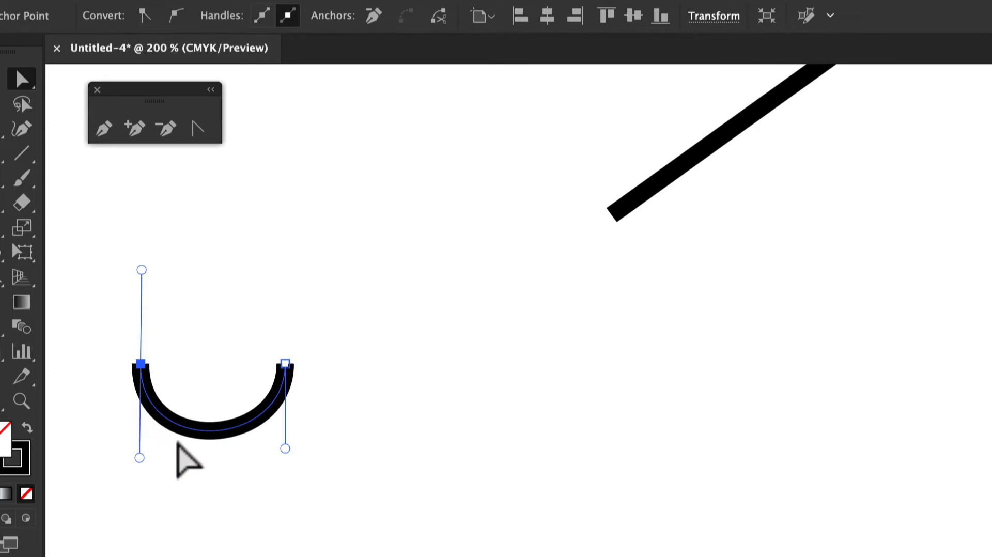
mouse_move(140, 459)
left_mouse_down()
mouse_move(97, 448)
mouse_move(155, 467)
mouse_move(142, 461)
left_mouse_up()
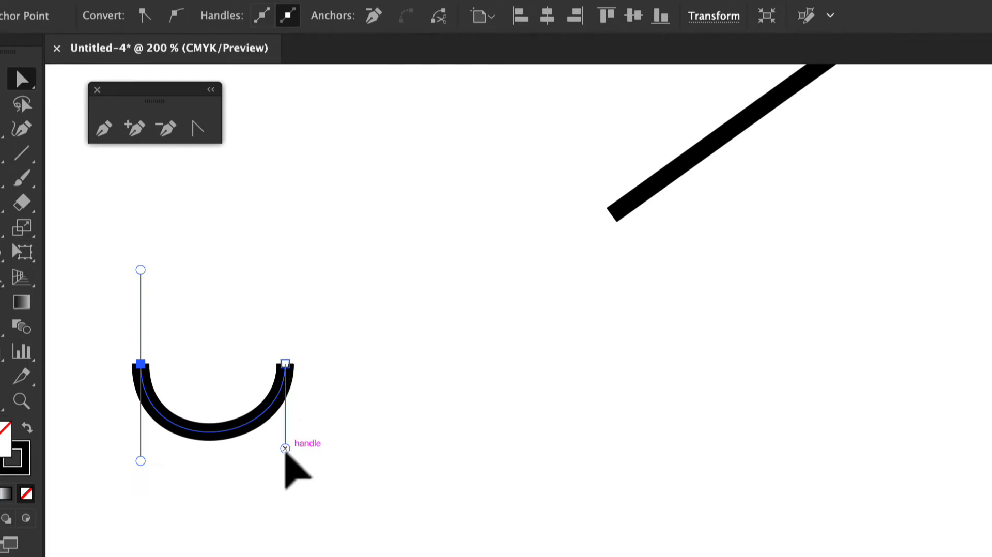
left_click_drag(285, 448, 287, 477)
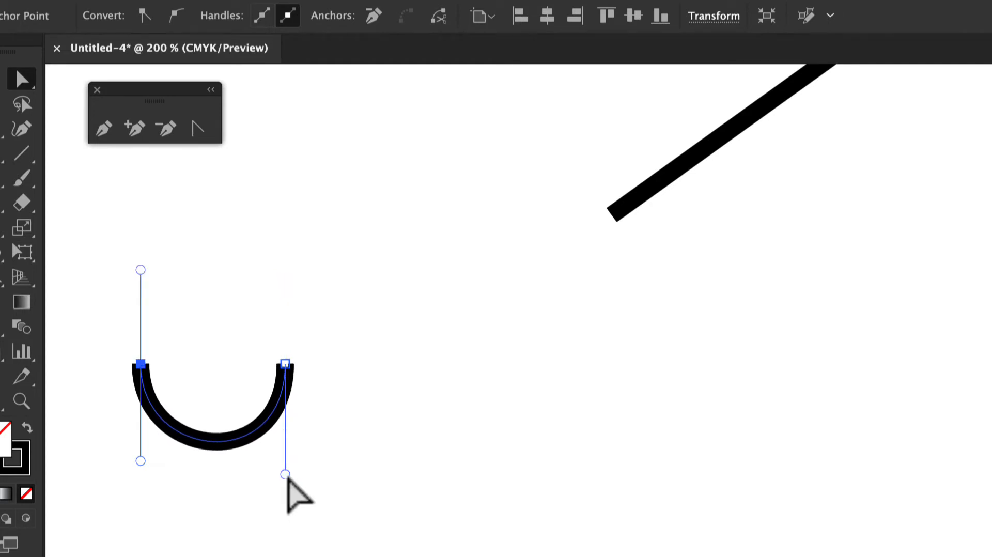
Extend the U curve's right end with a horizontal segment about 27 pt long and a rising arc ending about 50 pt up and right.
key("p")
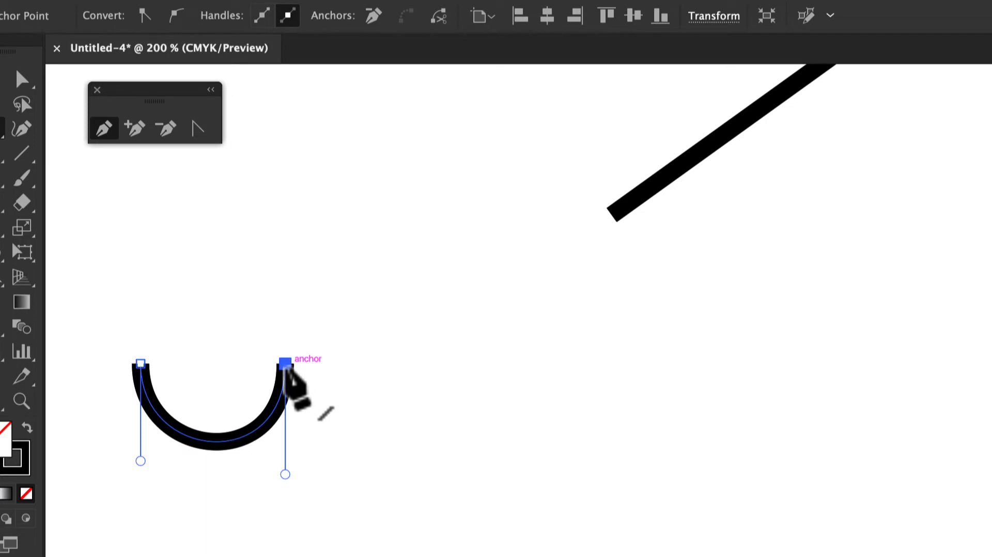
left_click(286, 364)
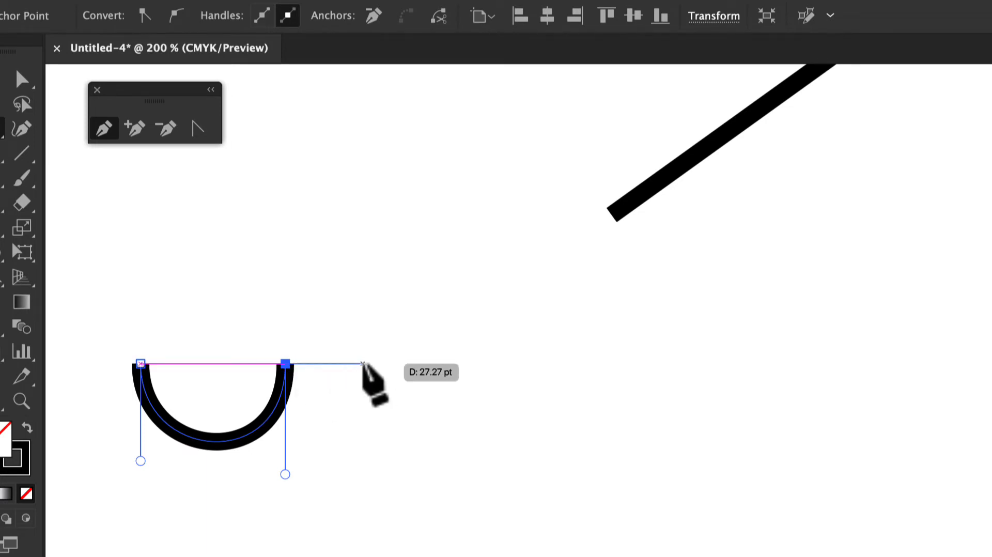
left_click(362, 364)
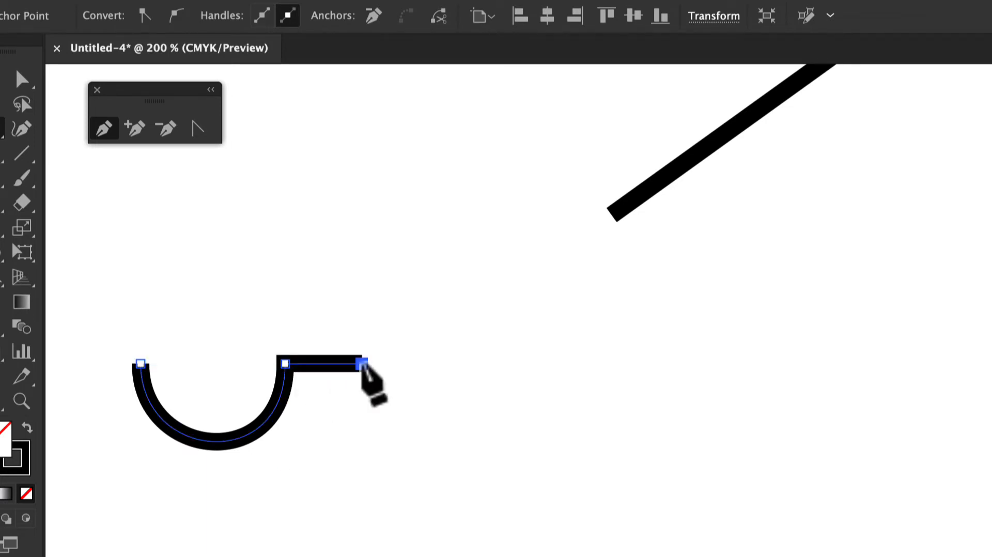
left_click_drag(362, 366, 362, 270)
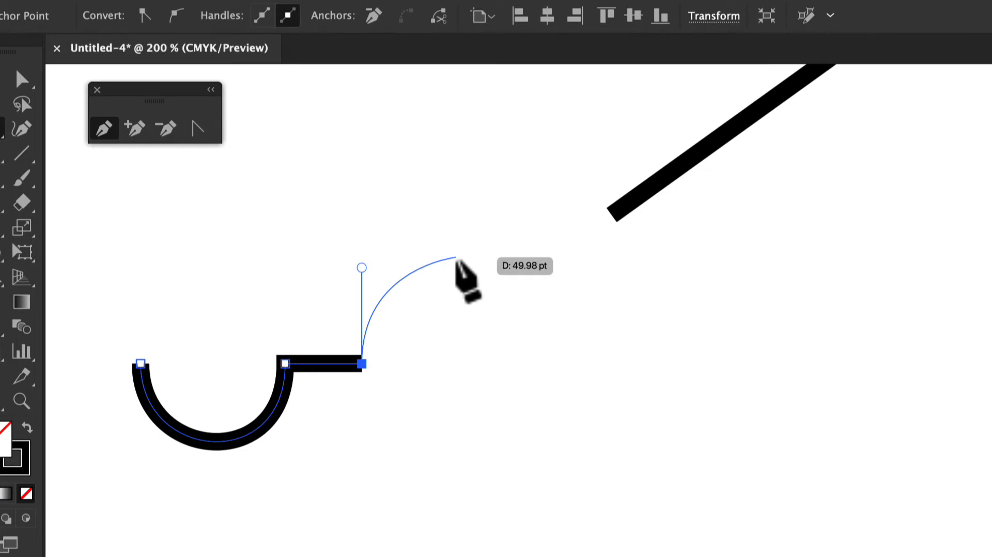
left_click(456, 257)
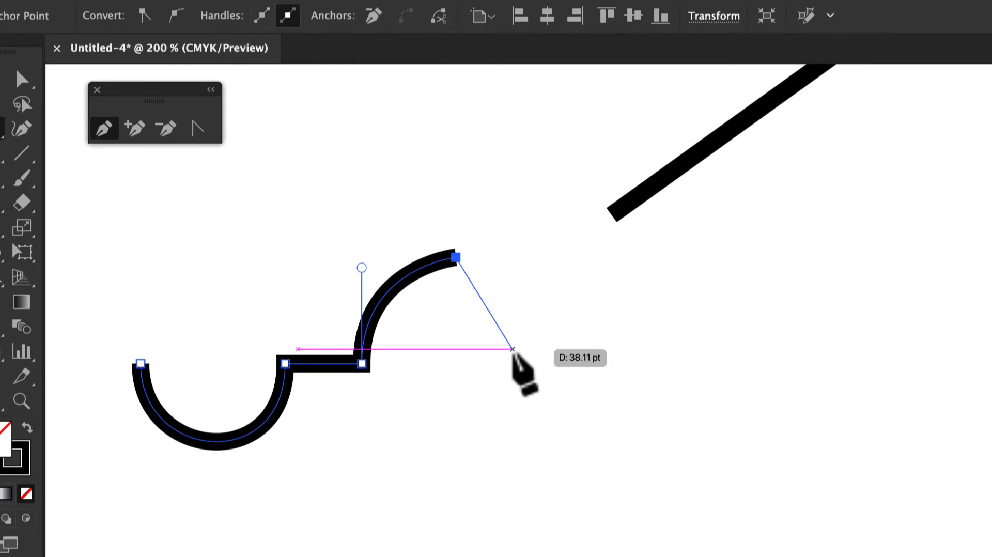
Extend the path with a descending curve to an anchor about 38 pt away and a shallow bowl about 47 pt wide, and deselect it.
mouse_move(512, 349)
left_mouse_down()
mouse_move(527, 413)
mouse_move(510, 433)
mouse_move(518, 457)
left_mouse_up()
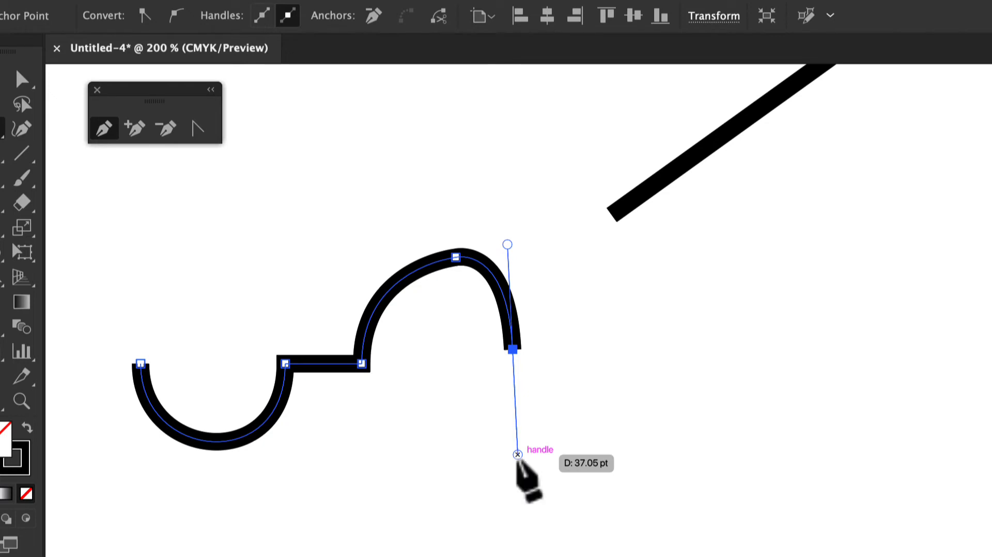
left_click_drag(517, 455, 513, 351)
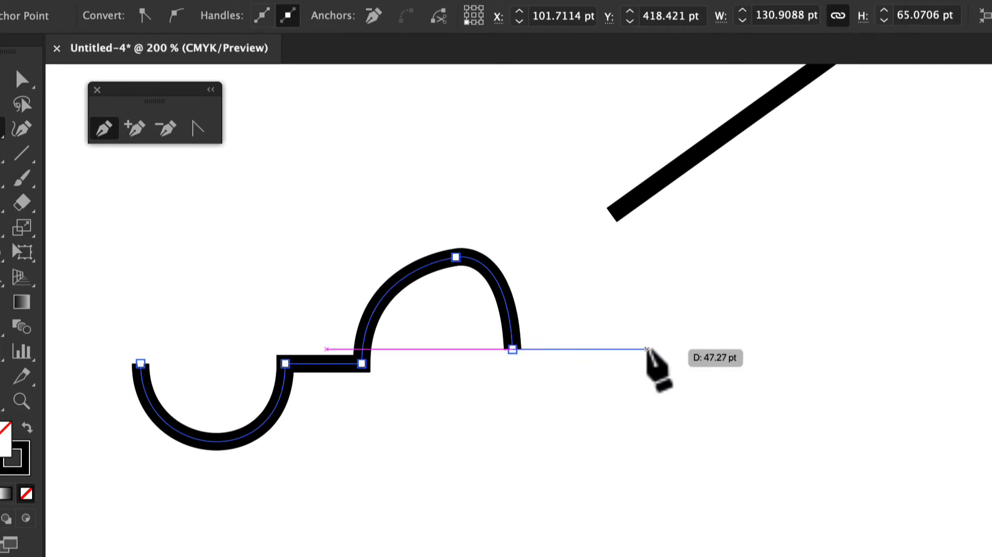
mouse_move(647, 350)
left_mouse_down()
mouse_move(662, 402)
mouse_move(689, 282)
mouse_move(656, 290)
mouse_move(647, 348)
left_mouse_up()
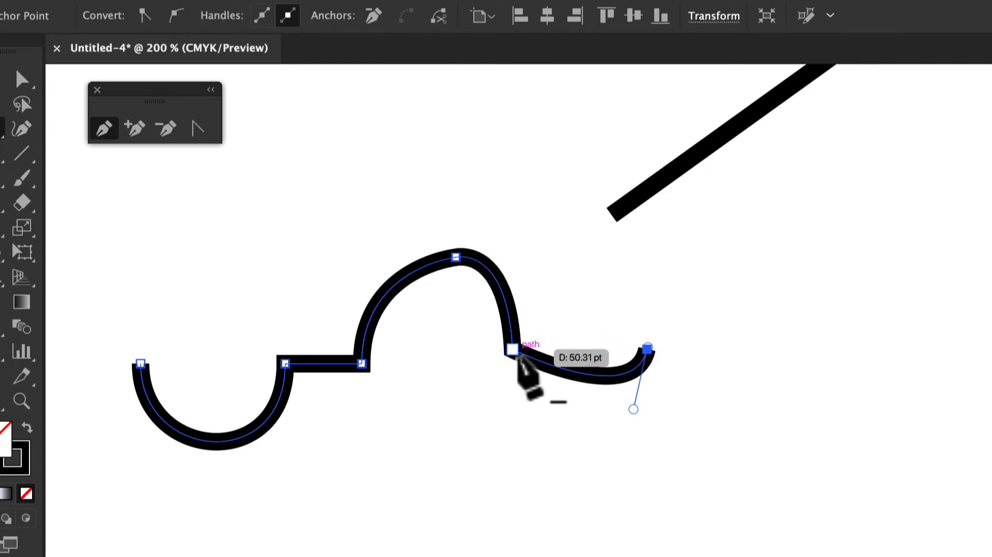
key("v")
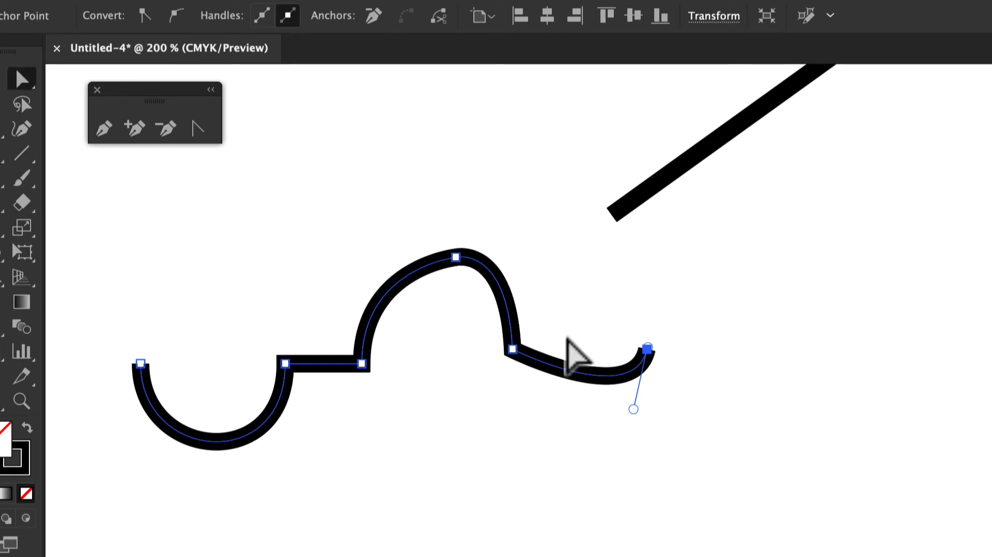
left_click(601, 311)
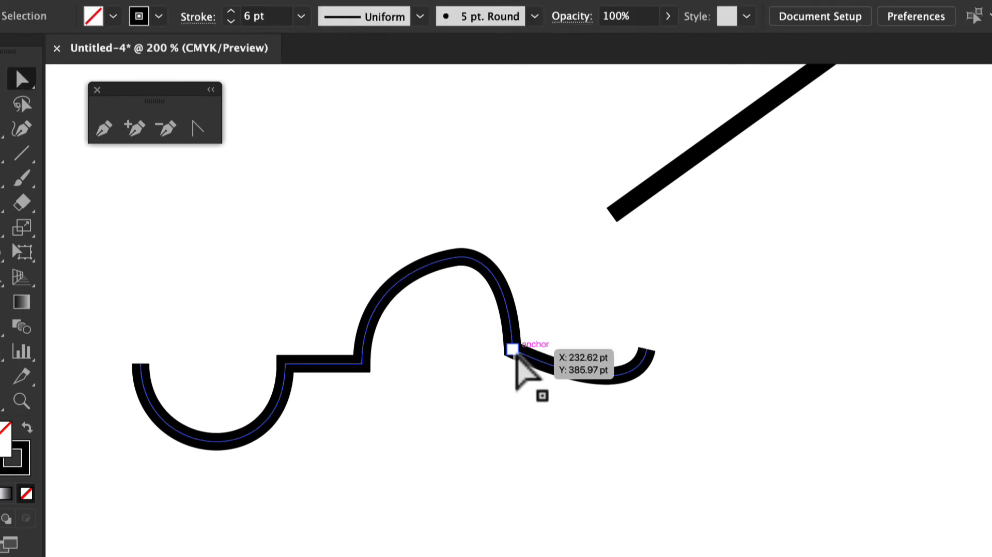
Convert the anchor joining the arch and the shallow bowl to a smooth point, and undo a trial adjustment of the adjoining curve handle.
left_click(514, 351)
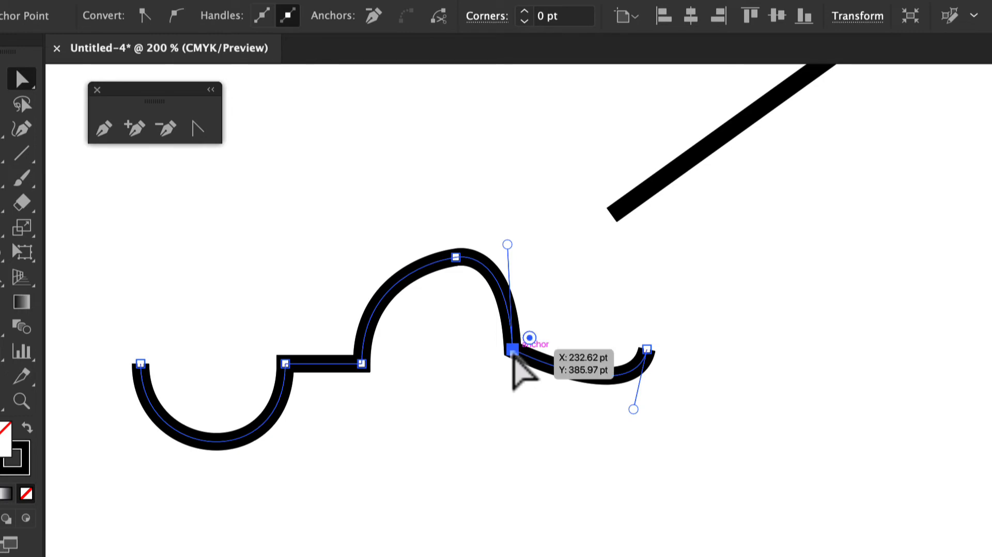
mouse_move(511, 247)
left_mouse_down()
mouse_move(522, 250)
mouse_move(506, 251)
left_mouse_up()
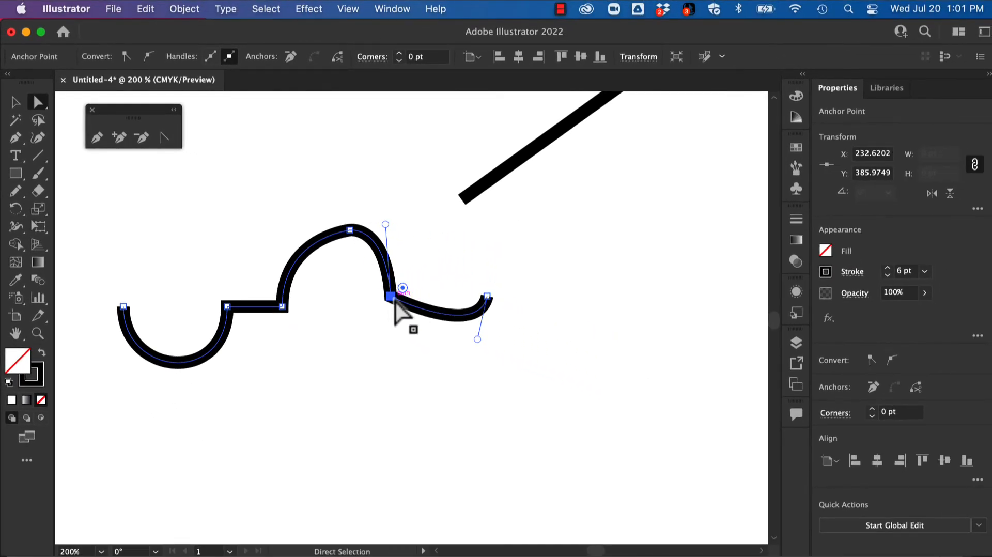
left_click(893, 361)
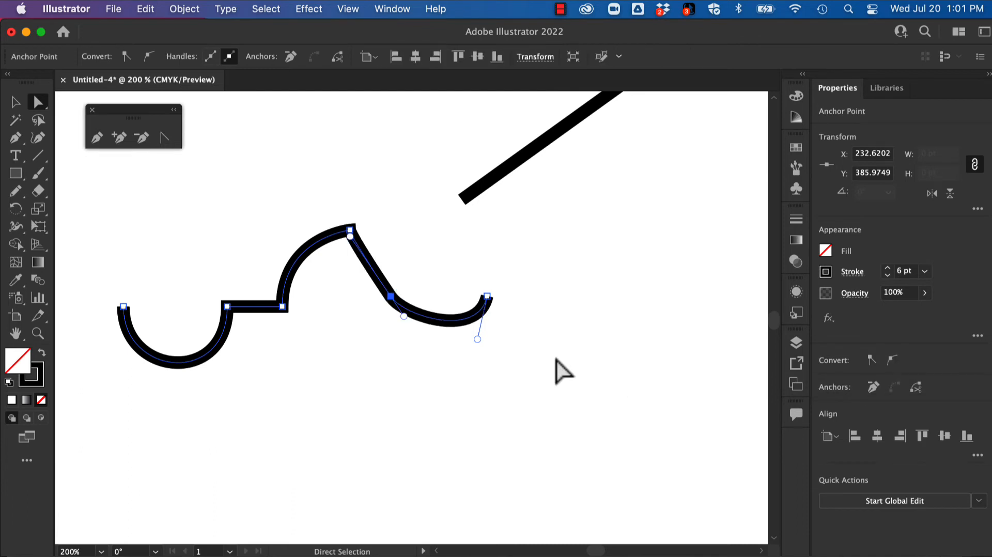
left_click_drag(351, 236, 390, 220)
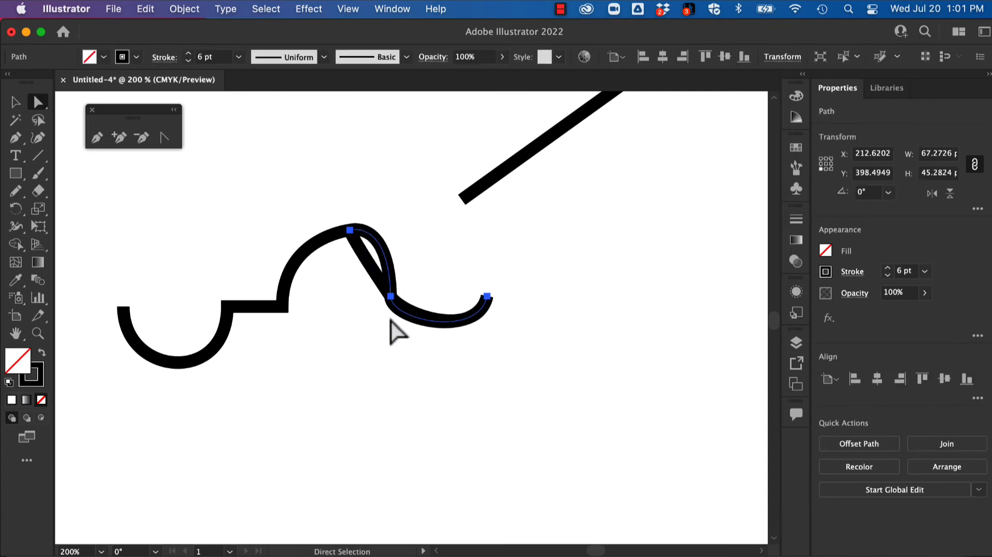
key("super+z")
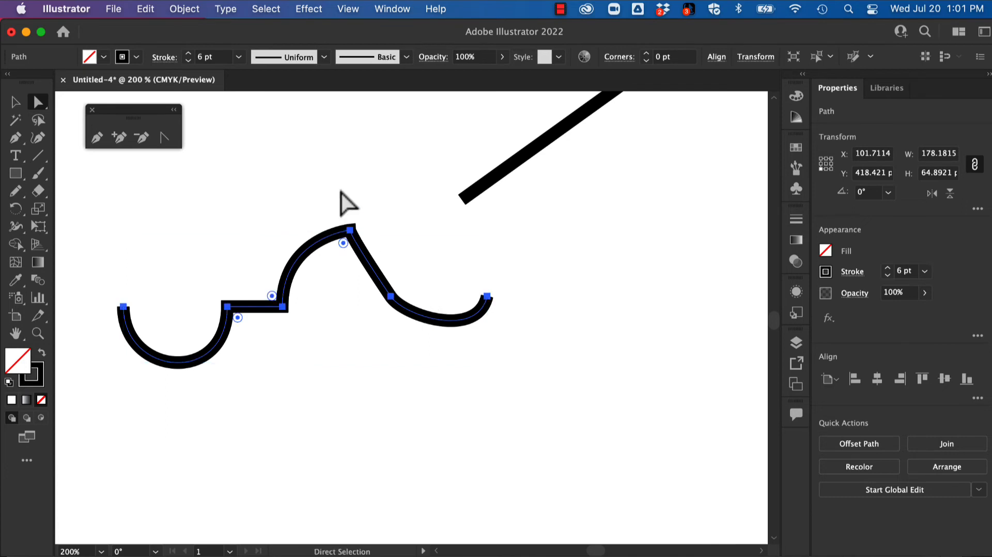
Convert the arch's peak anchor to a smooth point and adjust the handles so the descending side becomes rounded.
left_click(351, 230)
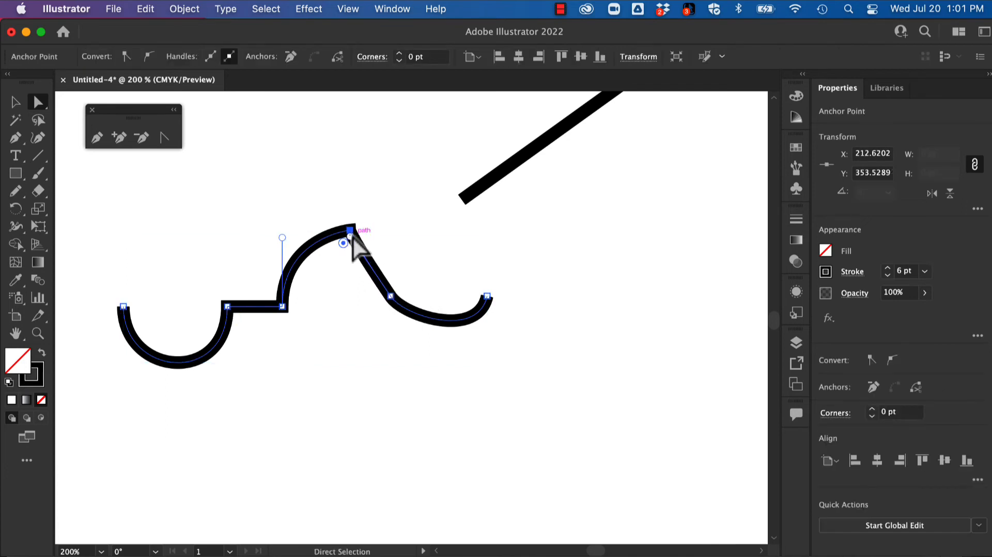
left_click(893, 360)
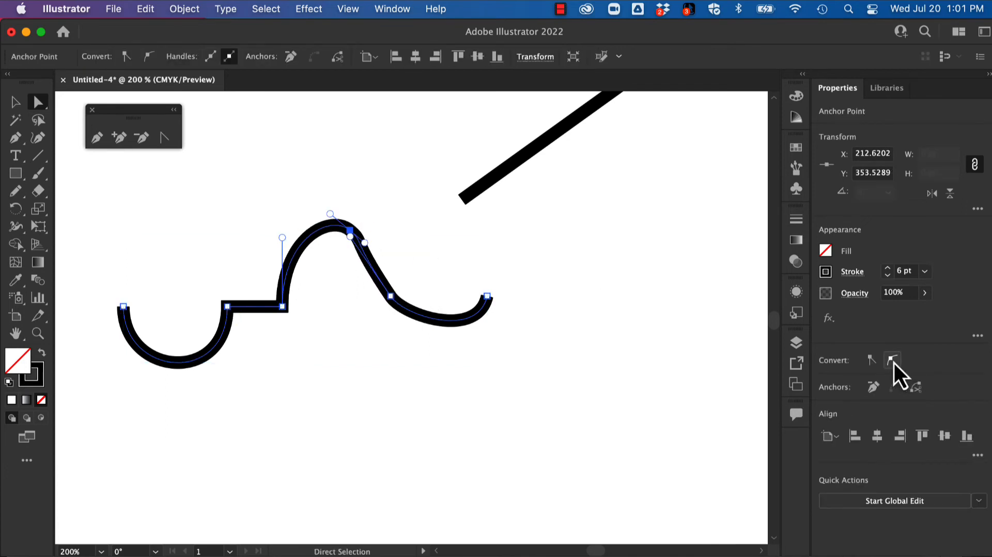
left_click_drag(365, 243, 393, 268)
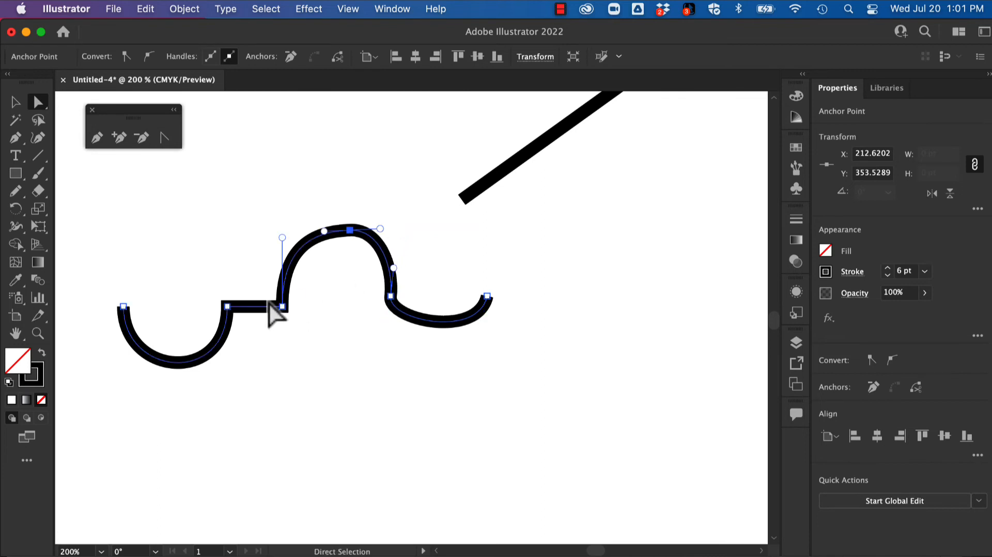
Shift the arch's peak anchor about 4 pt left and convert it to a corner rounded to about 21 pt.
left_click(350, 231)
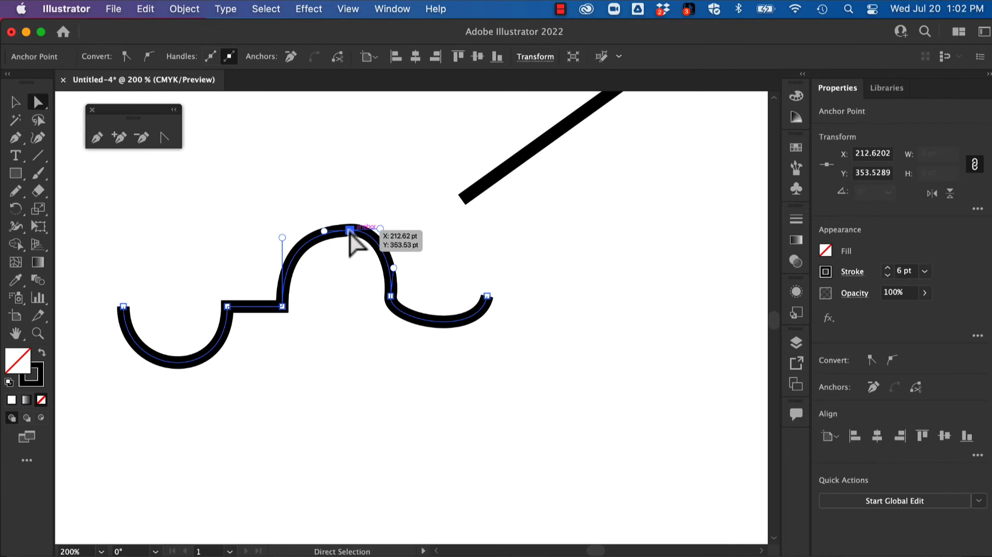
left_click_drag(348, 232, 340, 234)
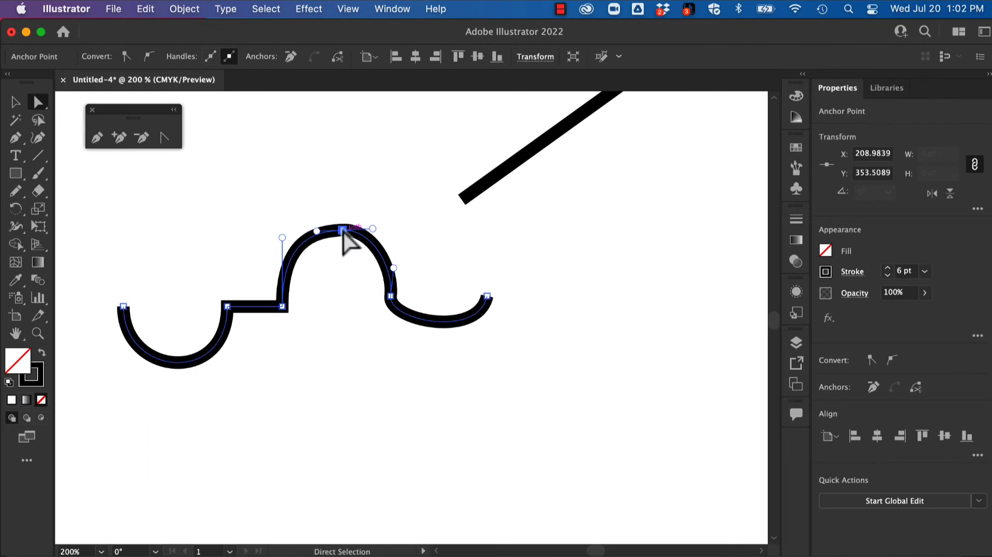
left_click(873, 361)
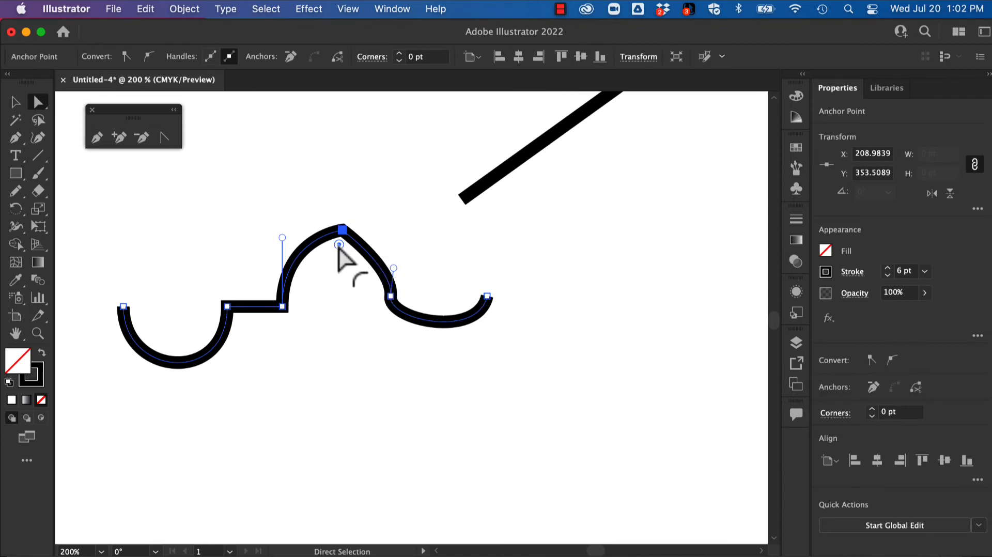
left_click_drag(338, 245, 351, 281)
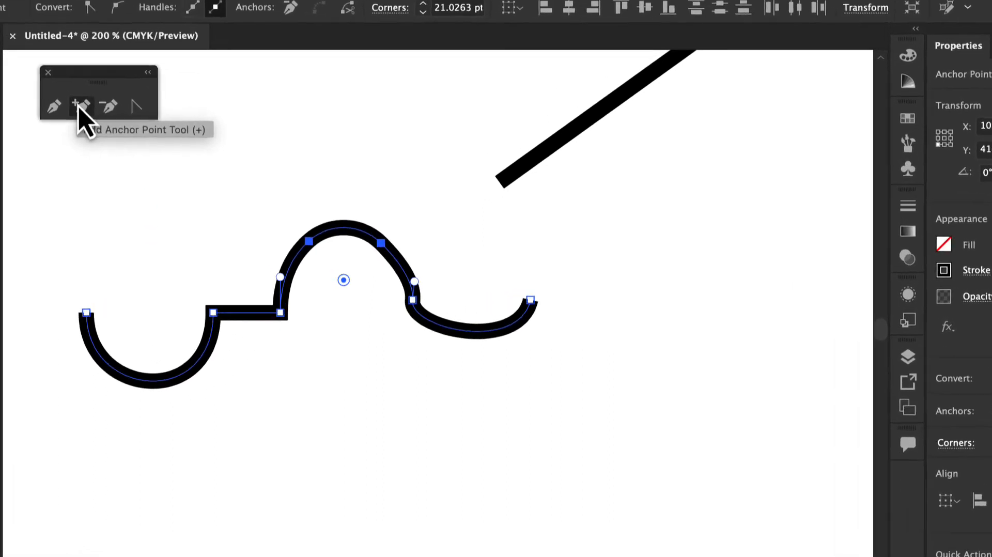
Add an anchor point near the bottom of the U-shaped bowl, and delete that same anchor with the Delete Anchor Point tool.
left_click(79, 107)
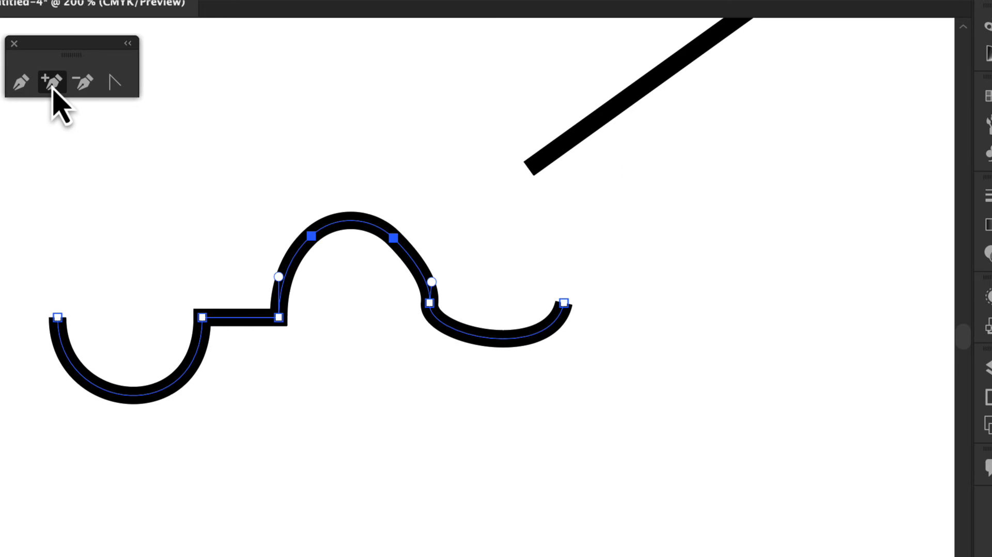
left_click(118, 394)
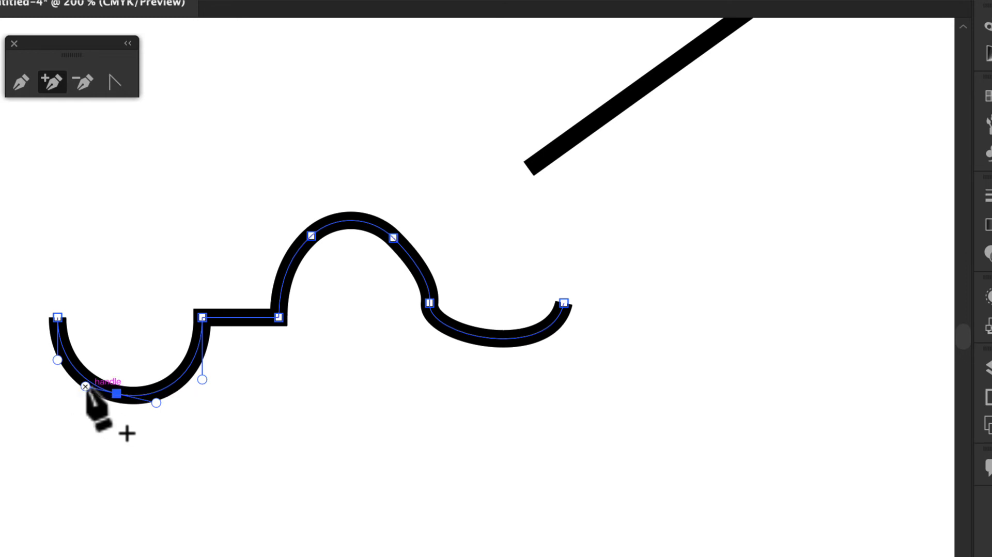
left_click(82, 82)
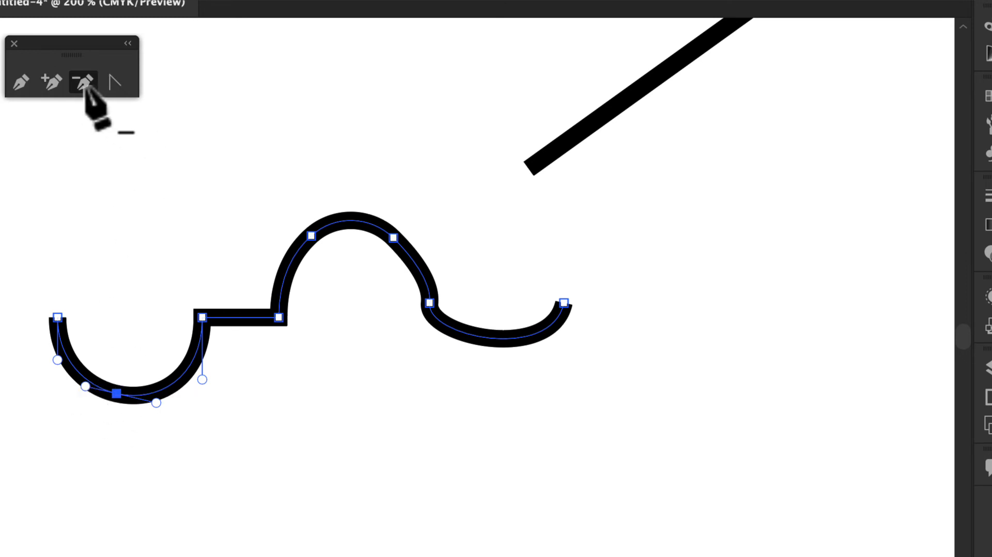
left_click(117, 394)
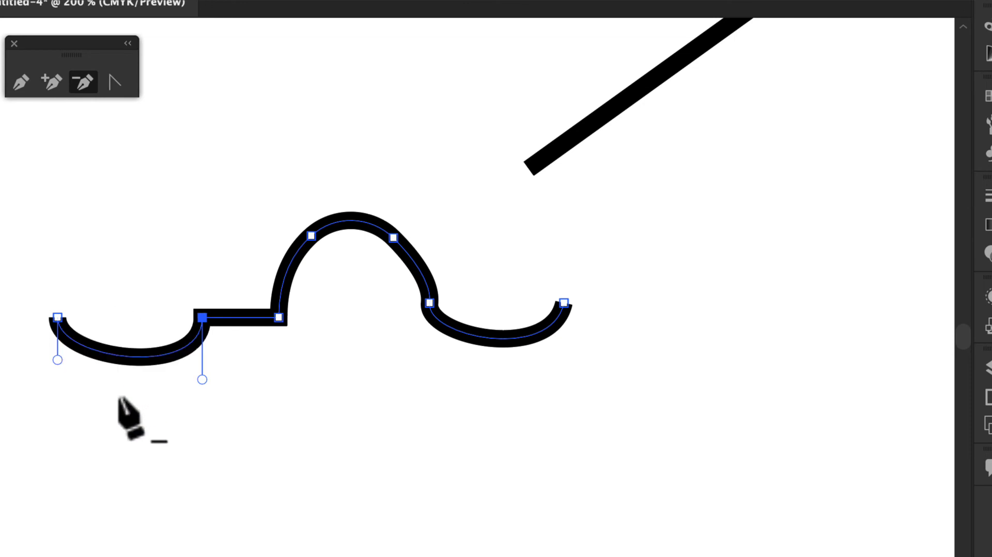
With the Anchor Point tool, pull curve handles from both ends of the horizontal segment to bend it into a small hump.
left_click(115, 81)
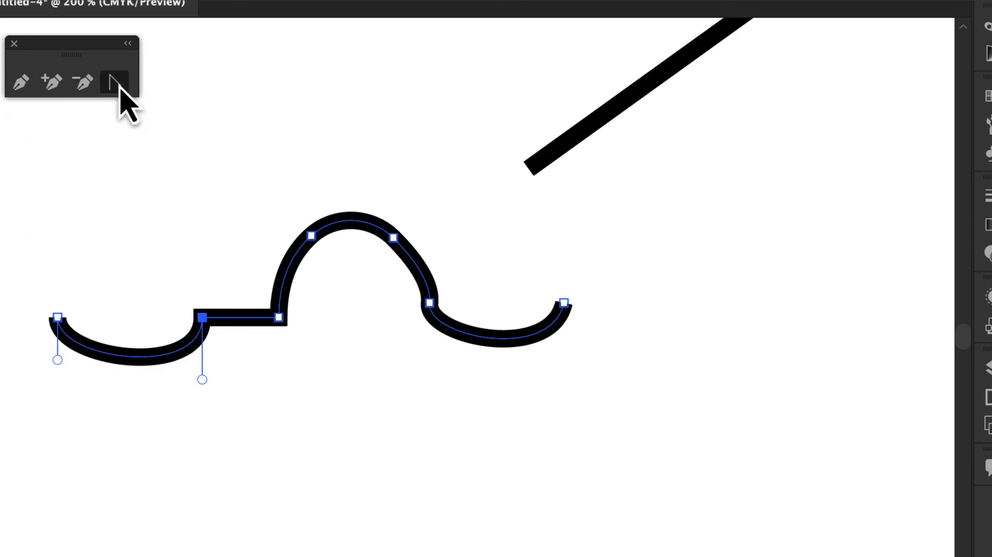
left_click_drag(203, 380, 217, 253)
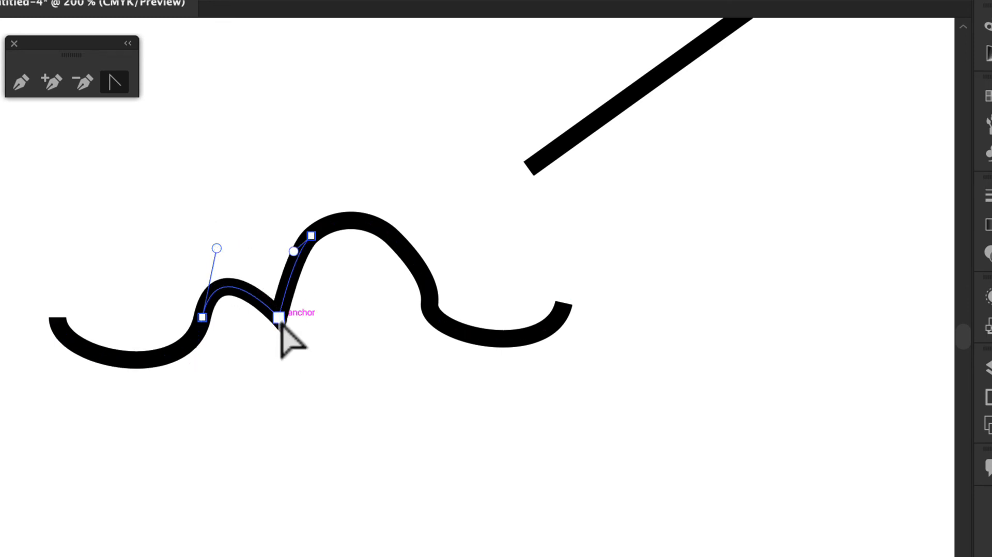
left_click(279, 318)
left_click_drag(279, 317, 296, 347)
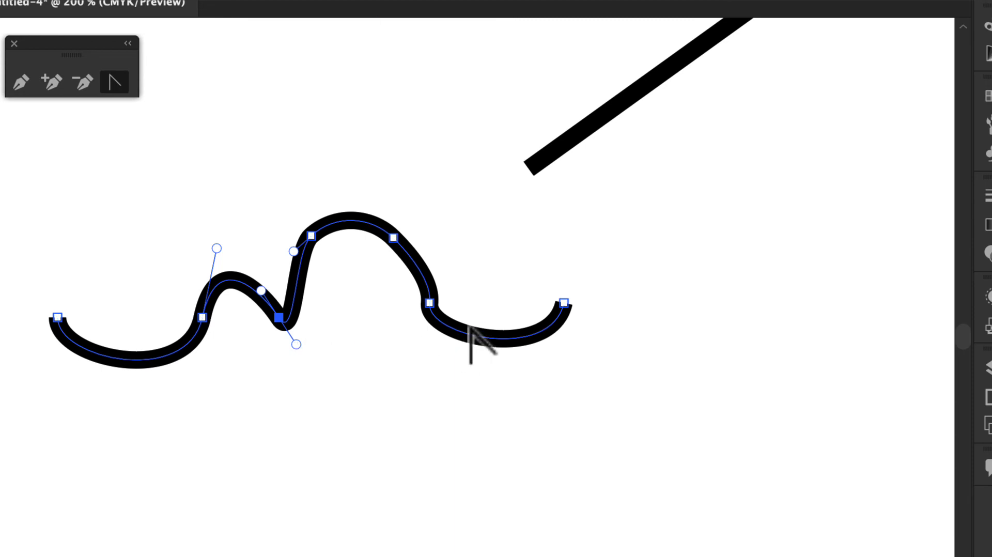
Continue the open zigzag path from its lower endpoint with a straight segment about 93 pt long, ending just below its other endpoint.
scroll(470, 328, "up", 3)
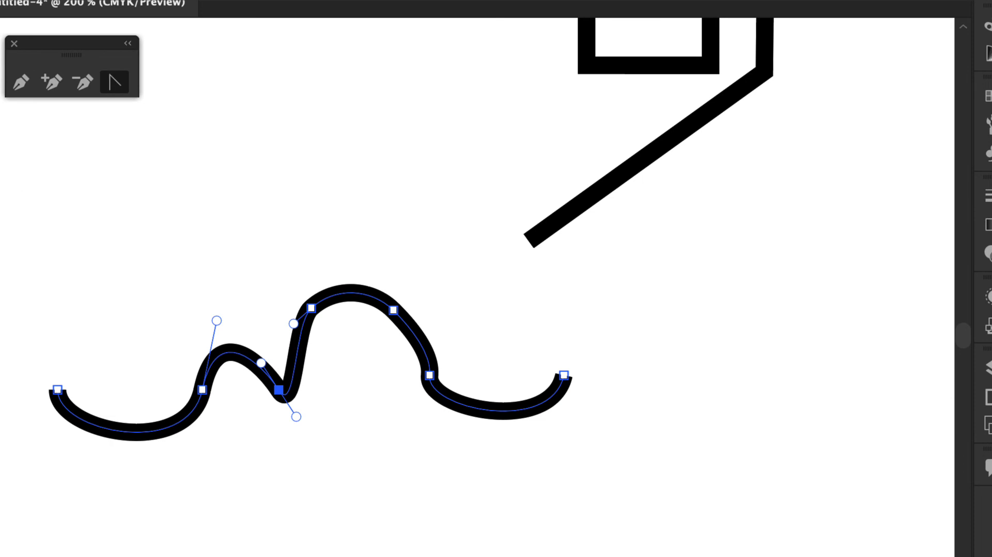
left_click(20, 82)
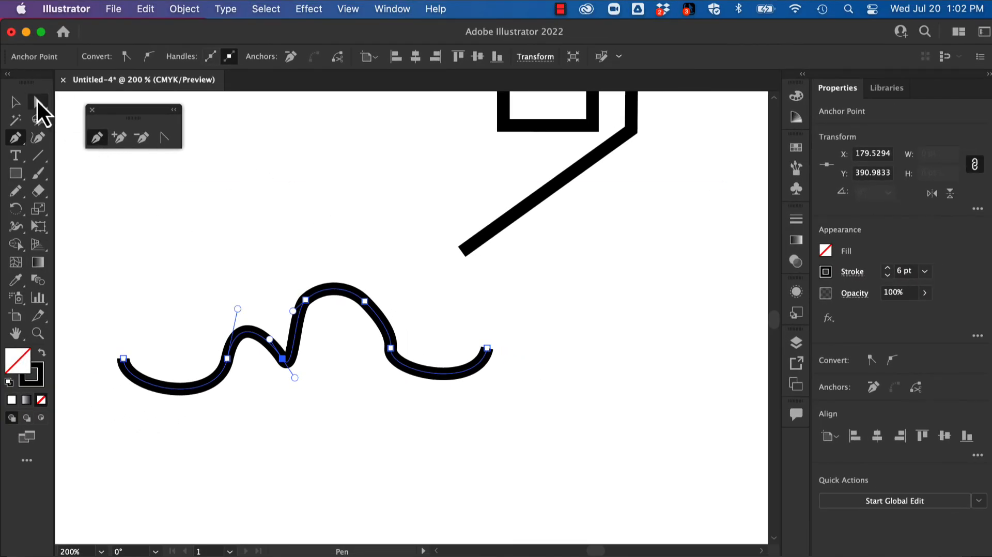
left_click(37, 102)
left_click(489, 236)
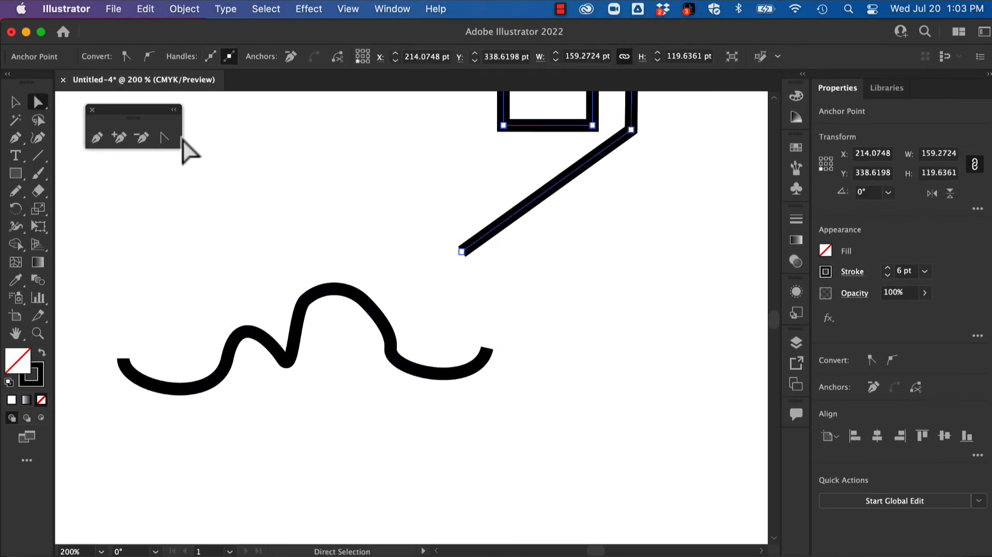
left_click(461, 251)
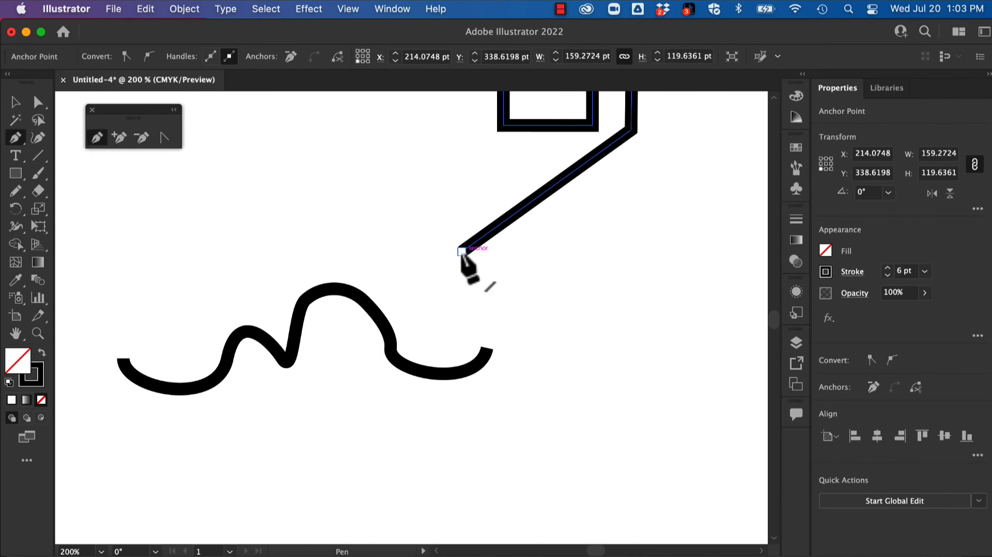
scroll(462, 254, "up", 2)
scroll(461, 253, "up", 2)
scroll(462, 253, "left", 1)
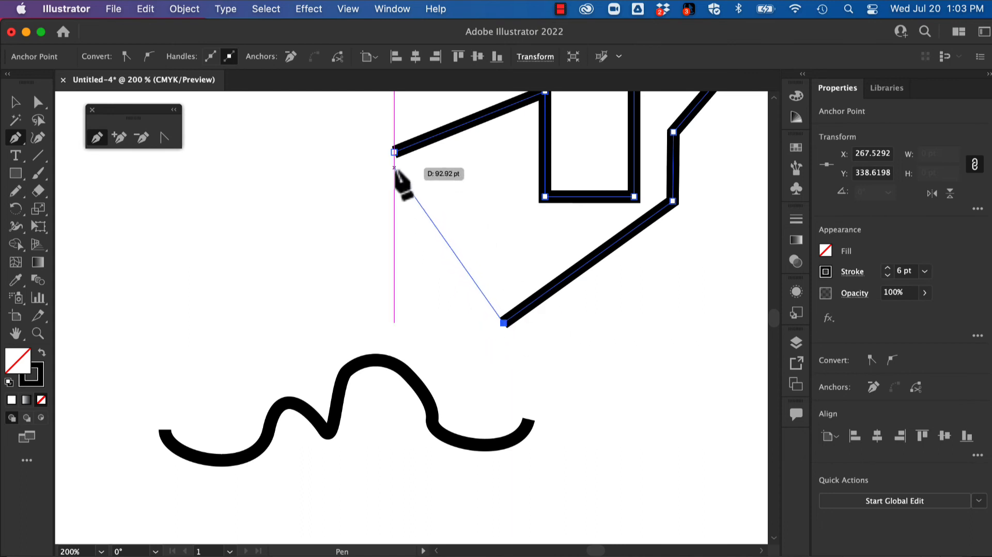
left_click(395, 168)
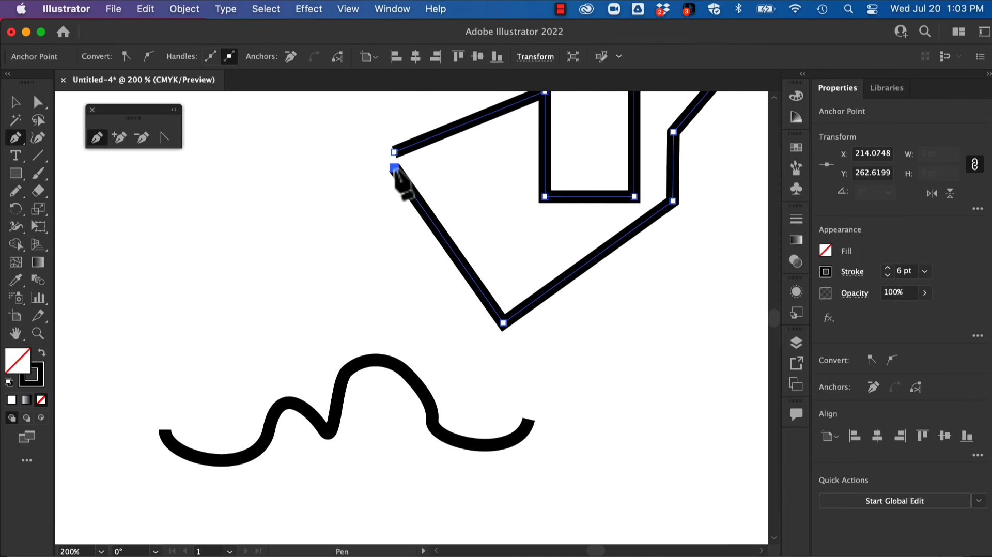
Select the zigzag path's two facing endpoints with the Direct Selection tool and connect them to close the gap.
left_click(39, 104)
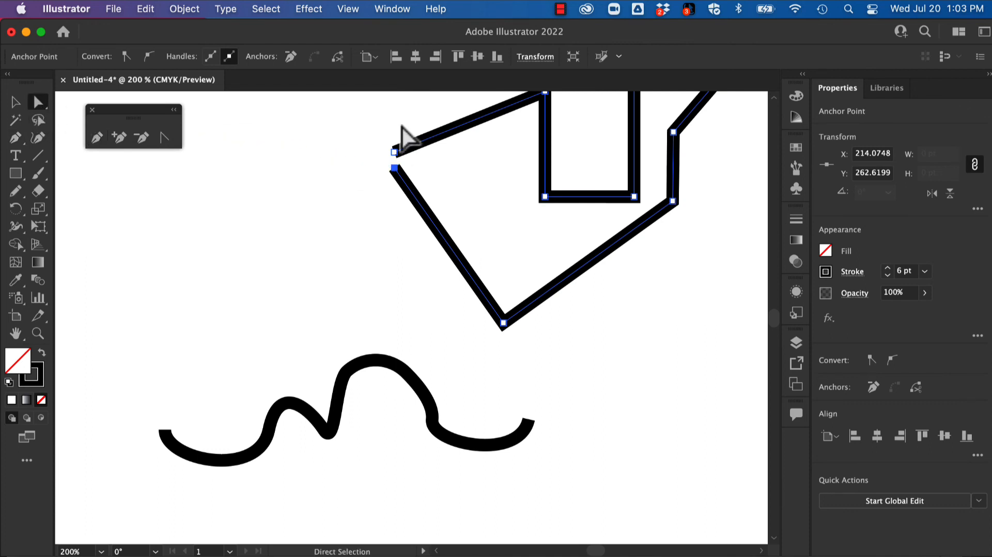
left_click_drag(378, 138, 412, 186)
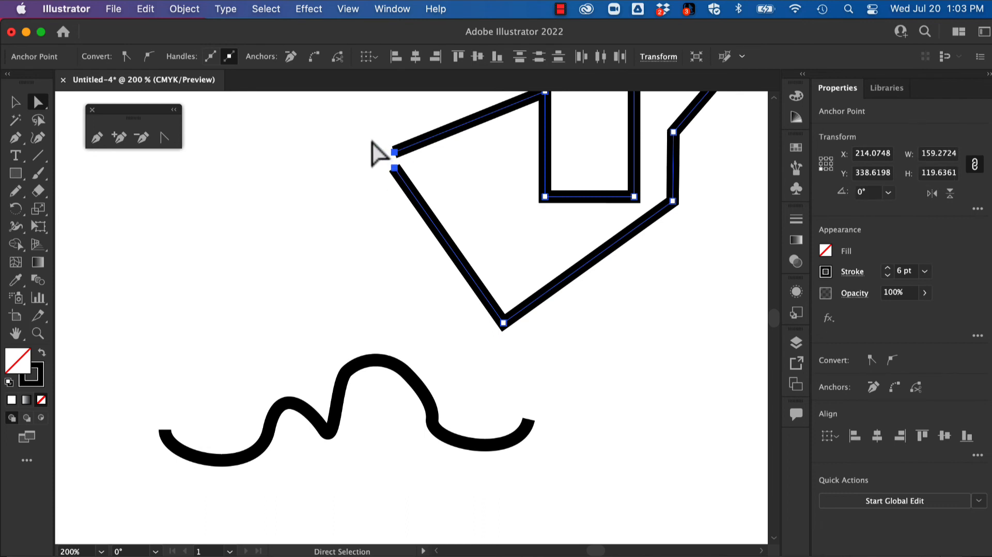
left_click(894, 388)
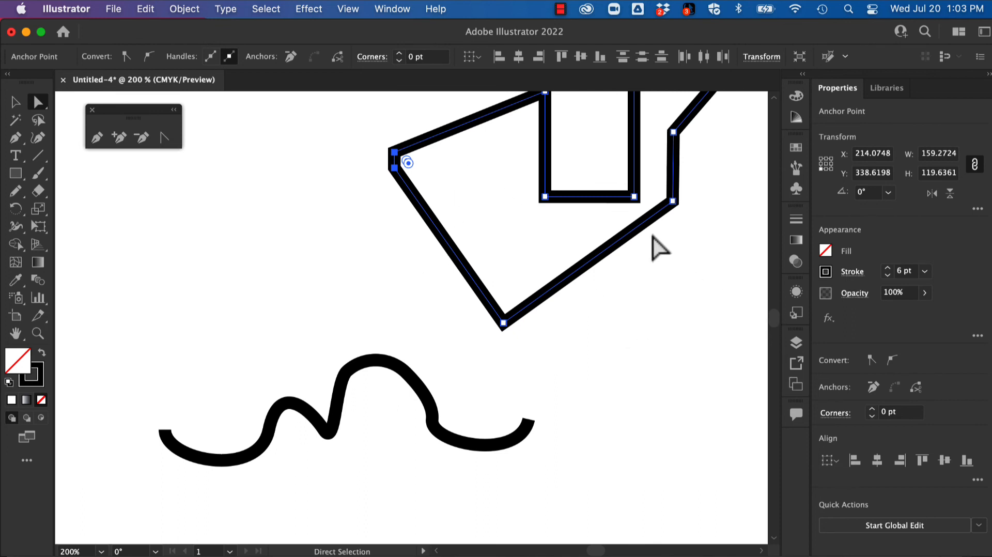
Cut the closed path at the lower corner anchor right of the rectangular notch, and pull the two resulting endpoints apart.
left_click(620, 238)
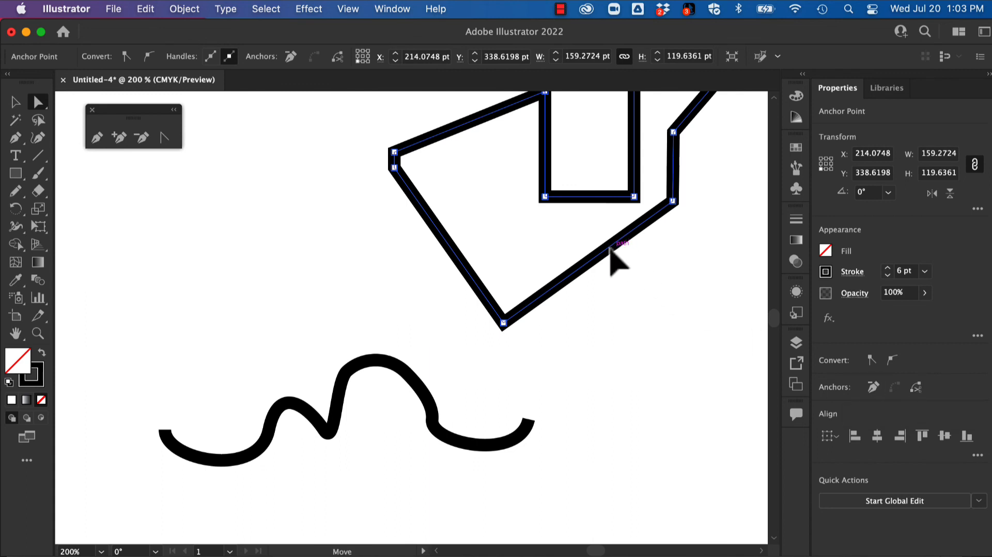
left_click(673, 202)
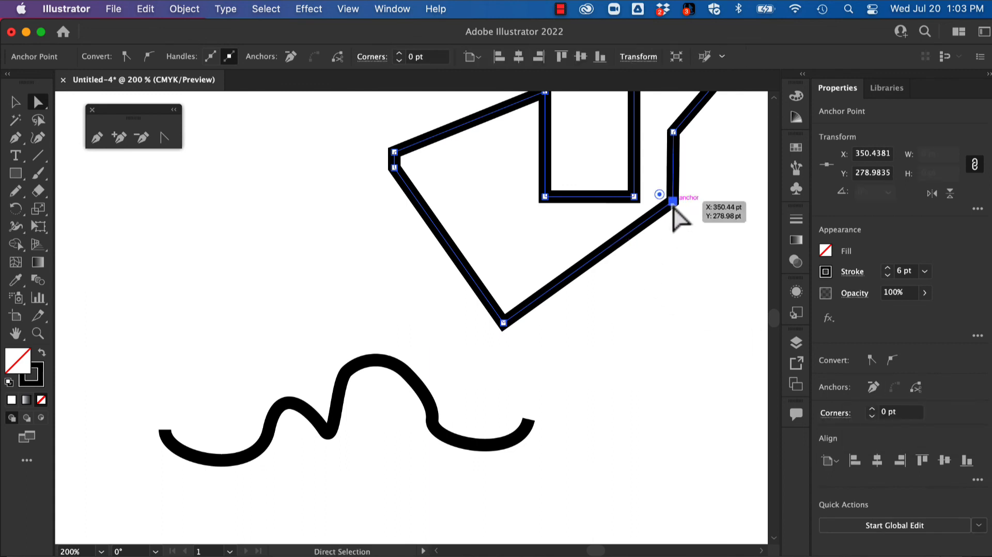
left_click(917, 389)
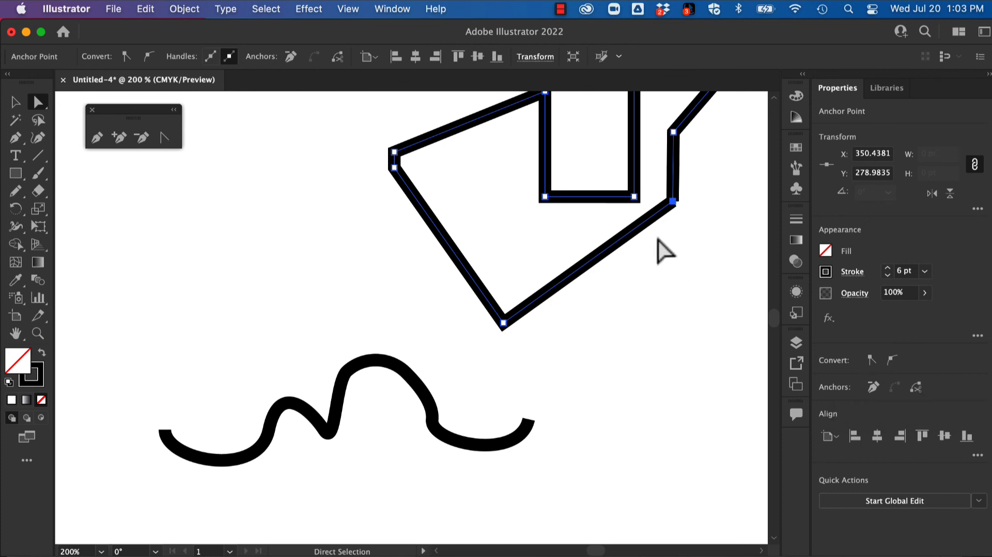
left_click_drag(673, 202, 682, 256)
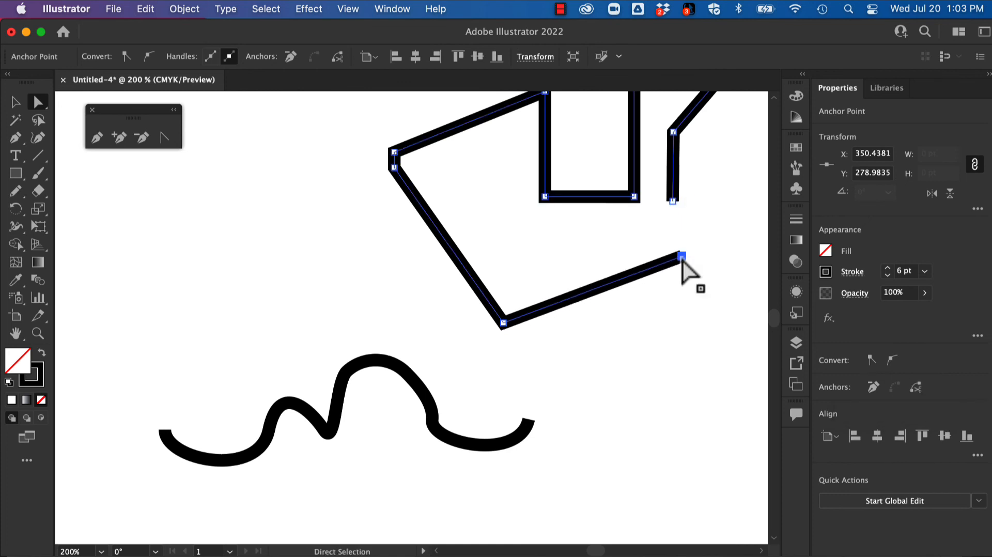
left_click_drag(673, 202, 698, 201)
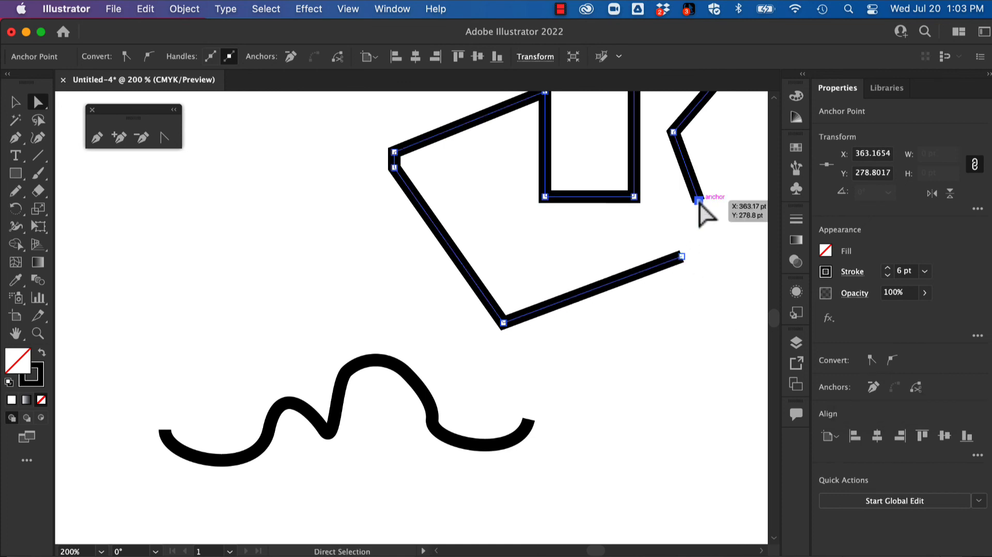